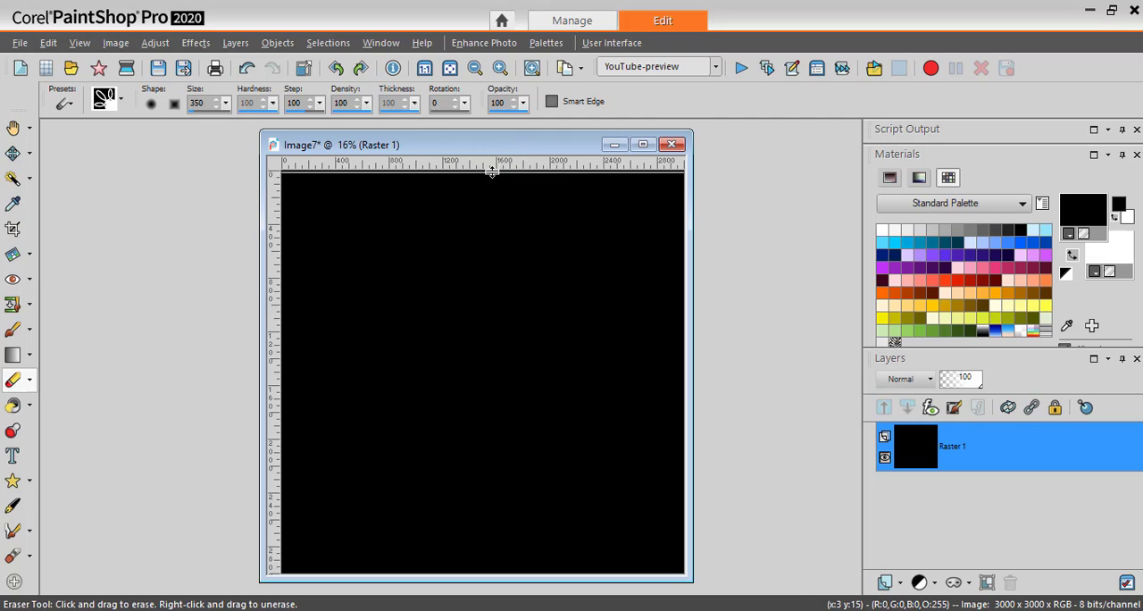
Set the horizontal guide to 0 pixels and confirm the vertical guide's position at the canvas's left edge.
double_click(275, 174)
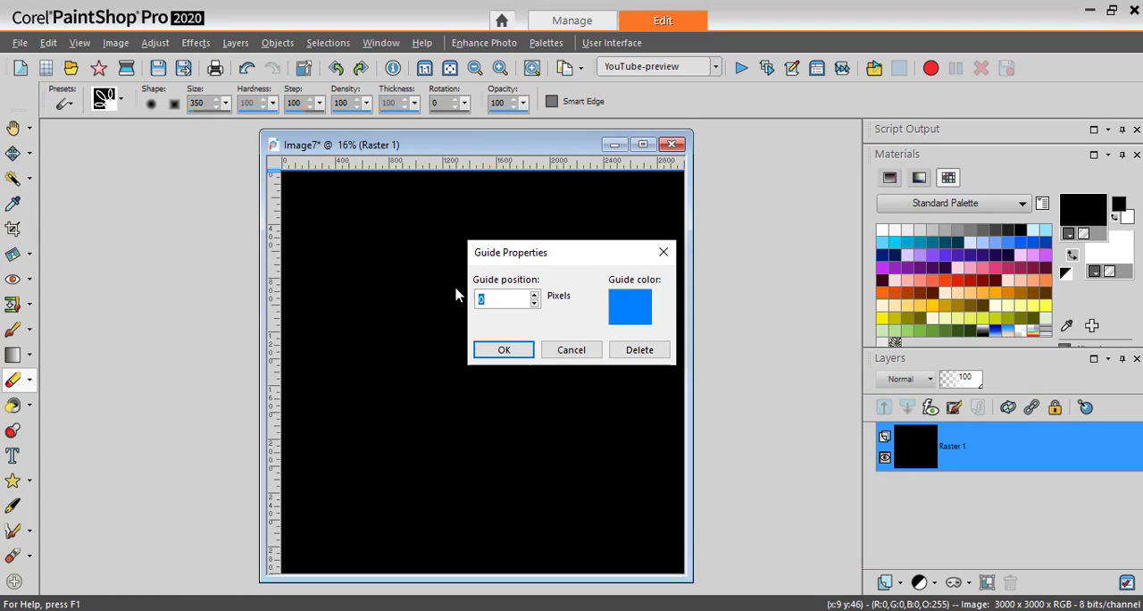
left_click(531, 353)
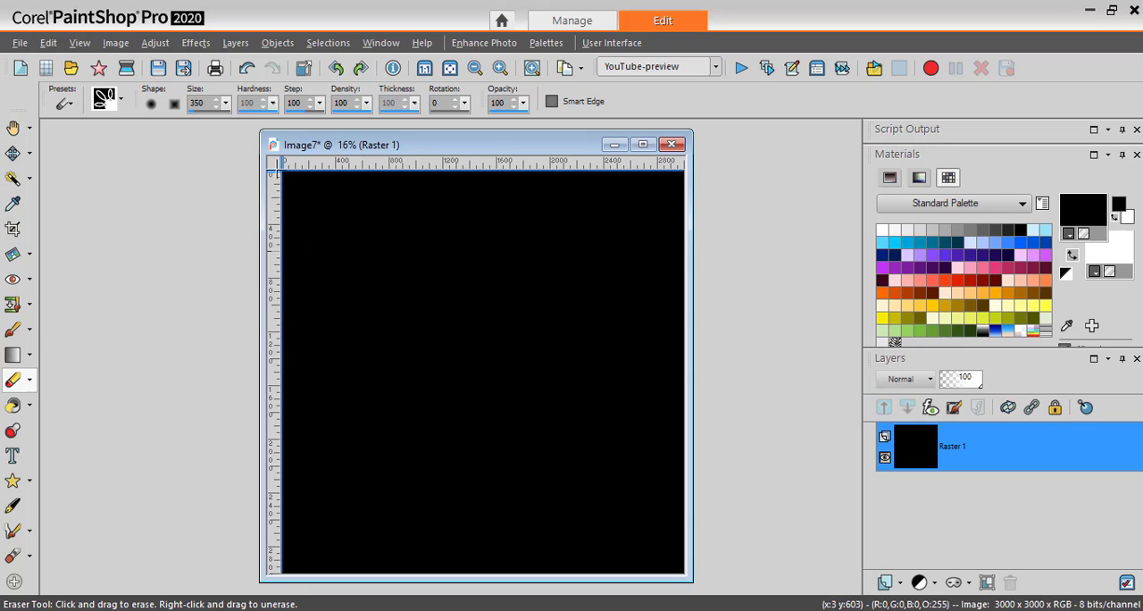
double_click(280, 159)
left_click(501, 351)
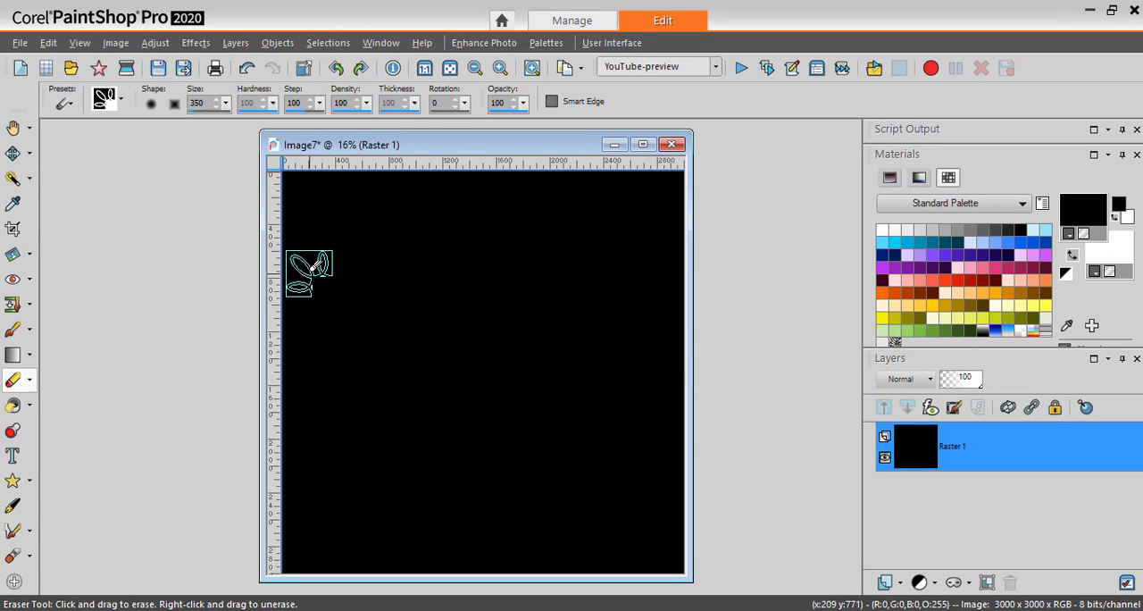
Erase the canvas's upper-left corner once with the Eraser, using the size 350 cass-Edge02b brush tip aligned to both guides.
scroll(322, 259, "up", 5)
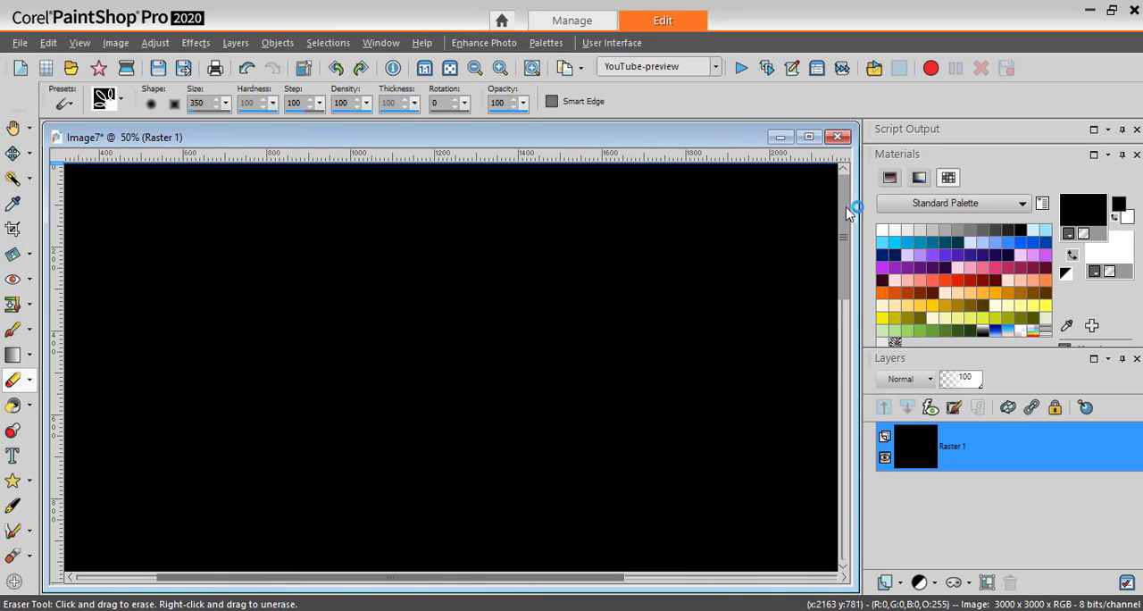
left_click_drag(510, 577, 331, 577)
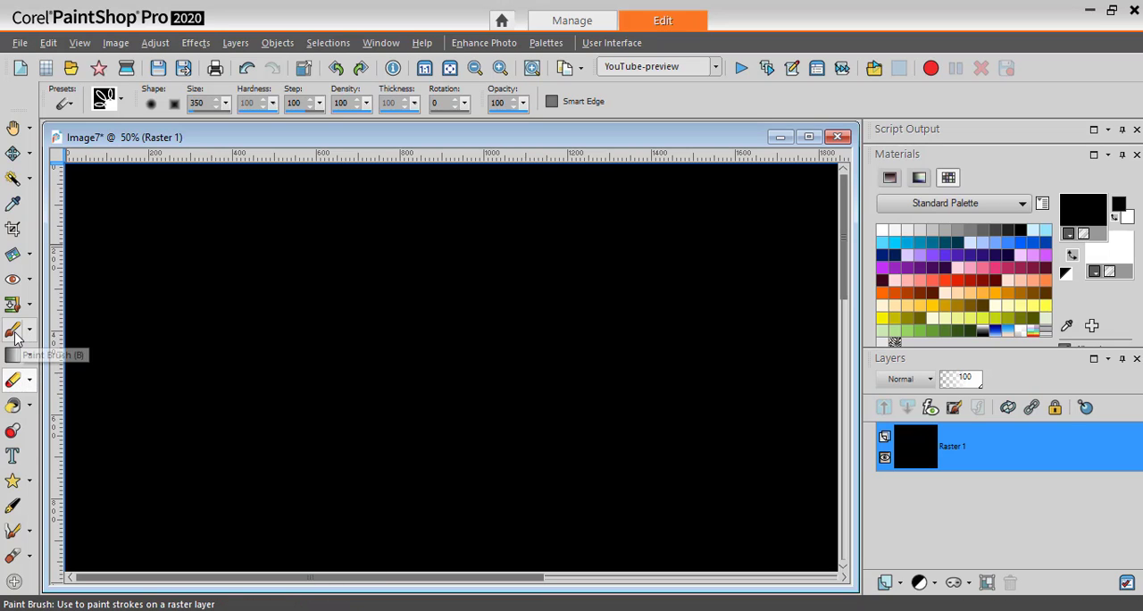
left_click(12, 382)
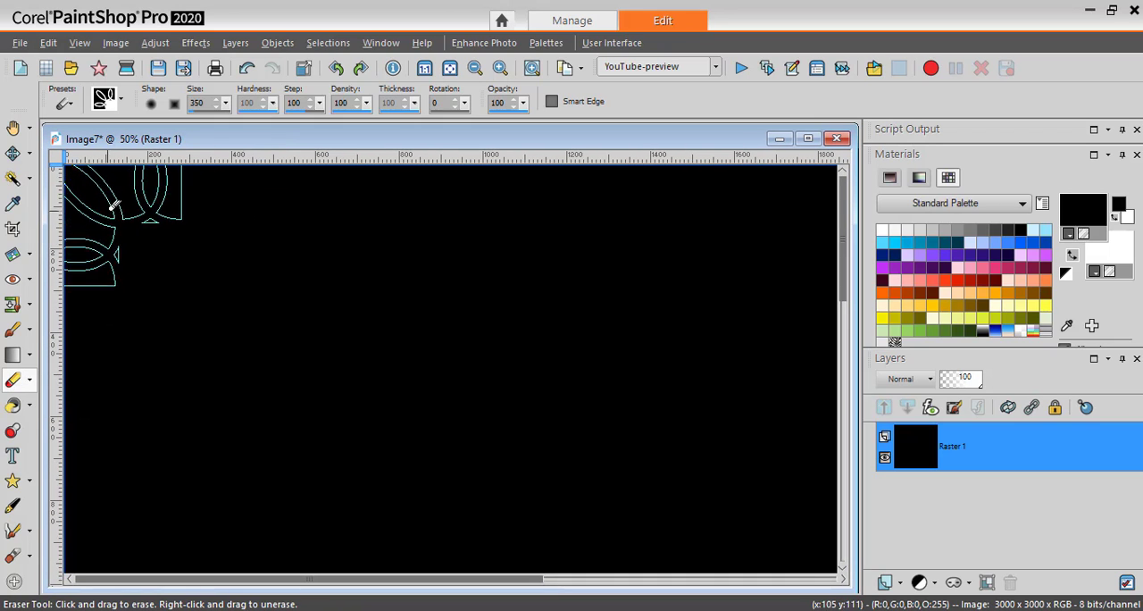
left_click(105, 98)
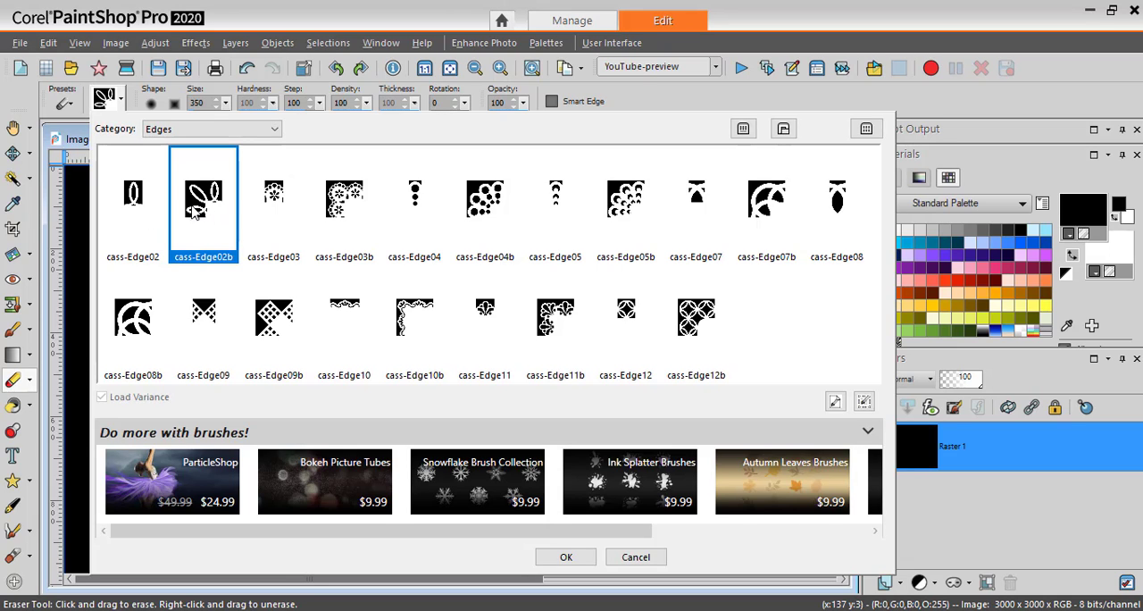
left_click(562, 557)
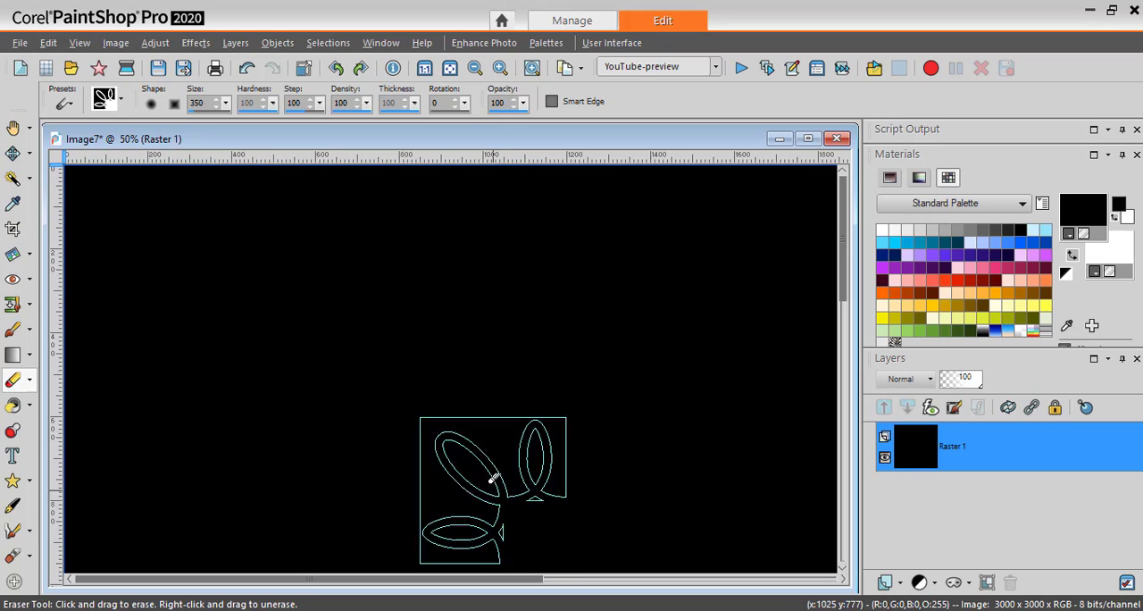
left_click(142, 229)
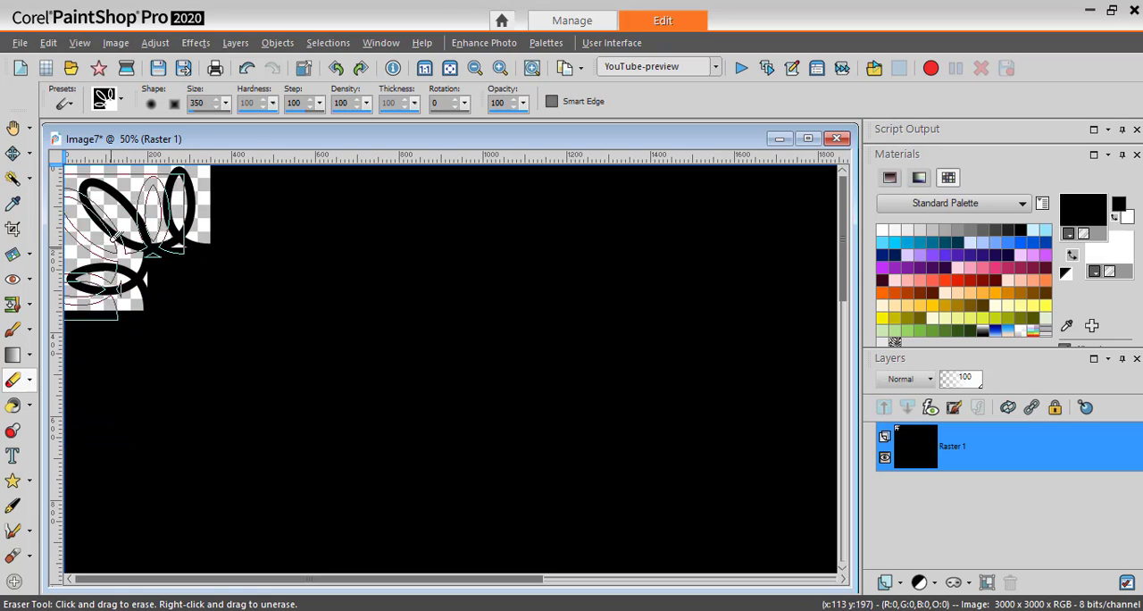
Erase the first top-edge loop flush against the upper-left corner cutout, using the size 300 cass-Edge02 eraser tip.
left_click(122, 102)
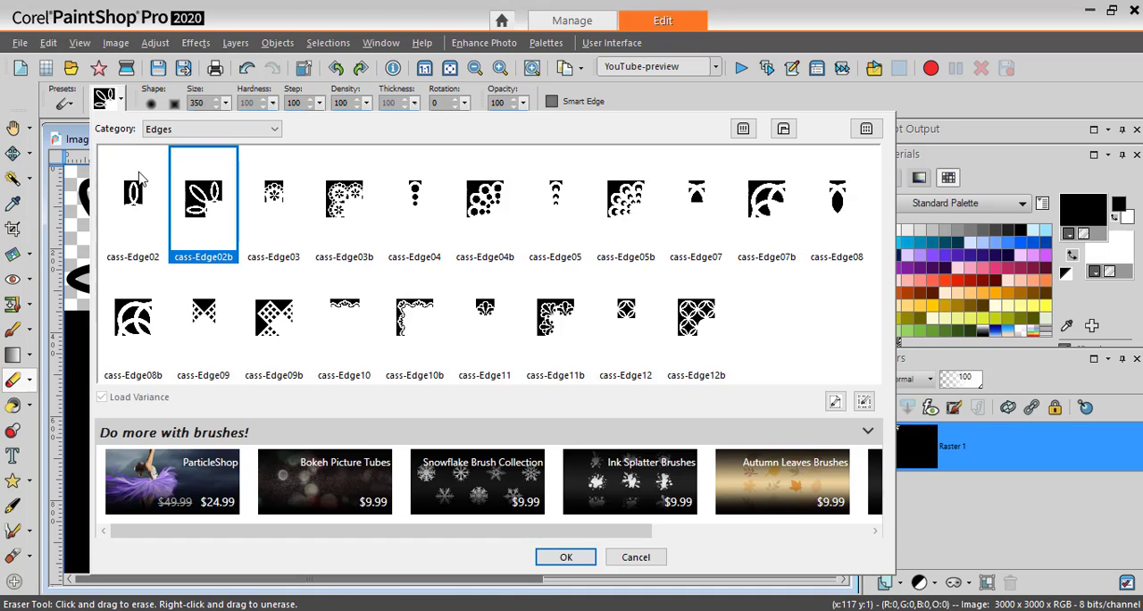
left_click(136, 207)
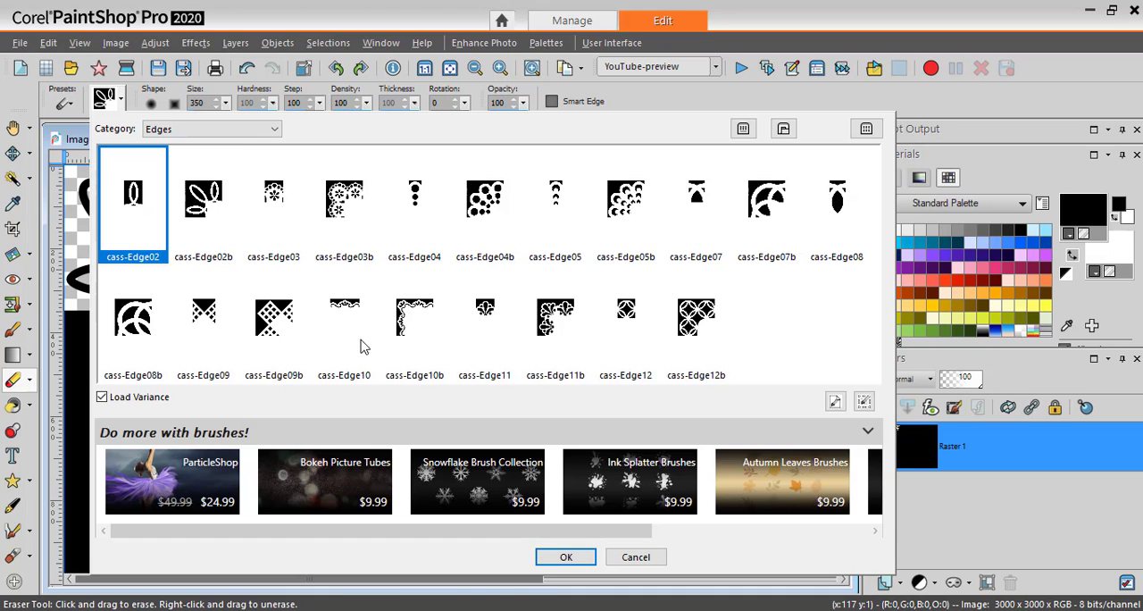
left_click(565, 557)
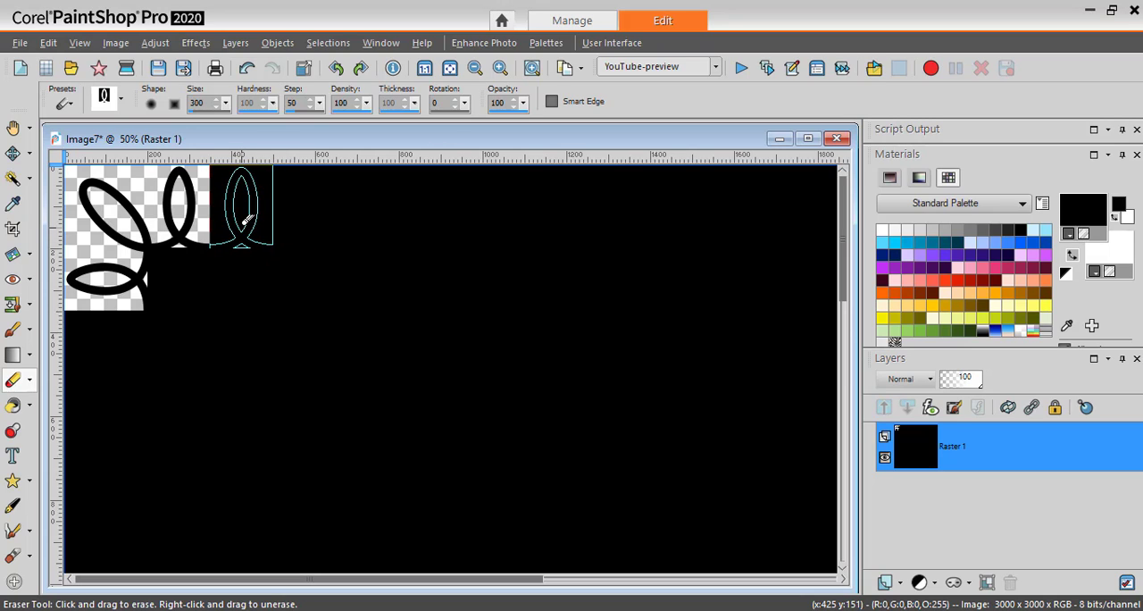
left_click(246, 217)
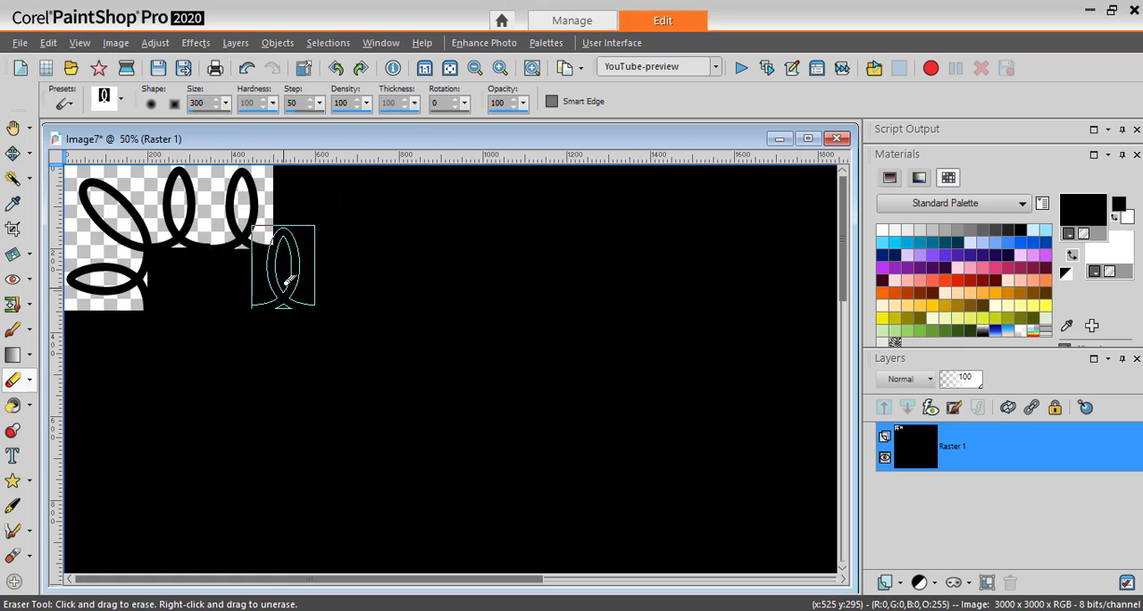
key("ctrl+z")
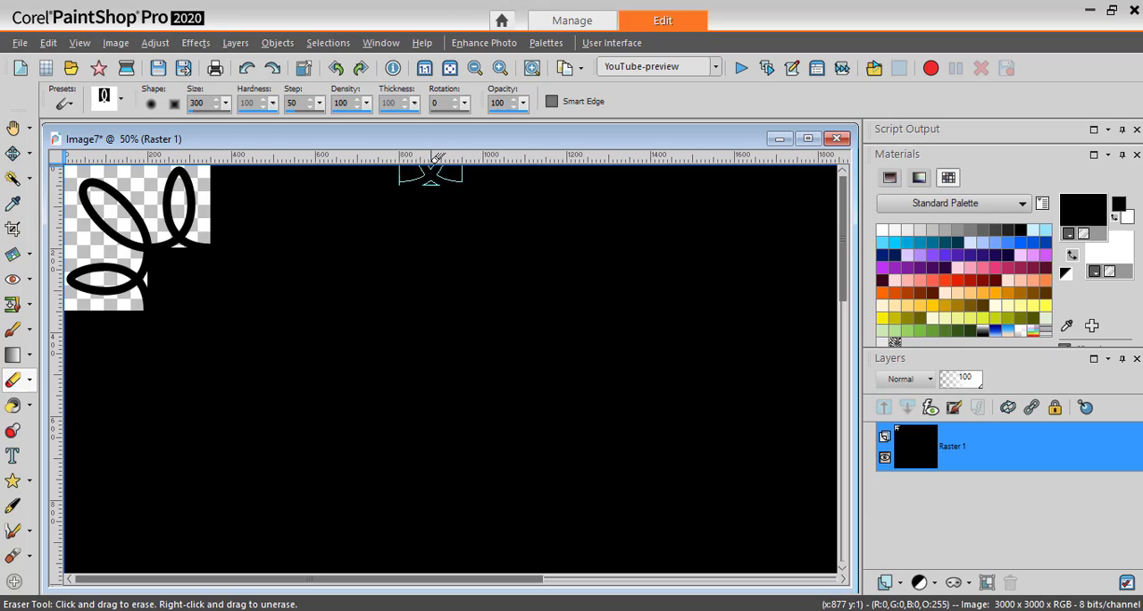
scroll(408, 196, "up", 5)
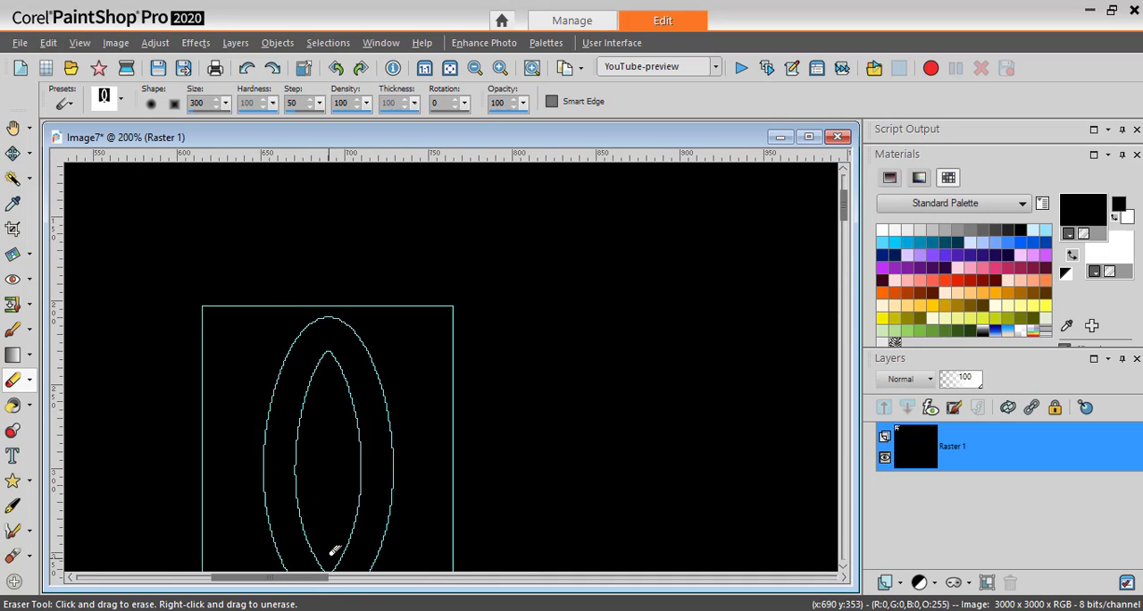
left_click_drag(312, 577, 177, 577)
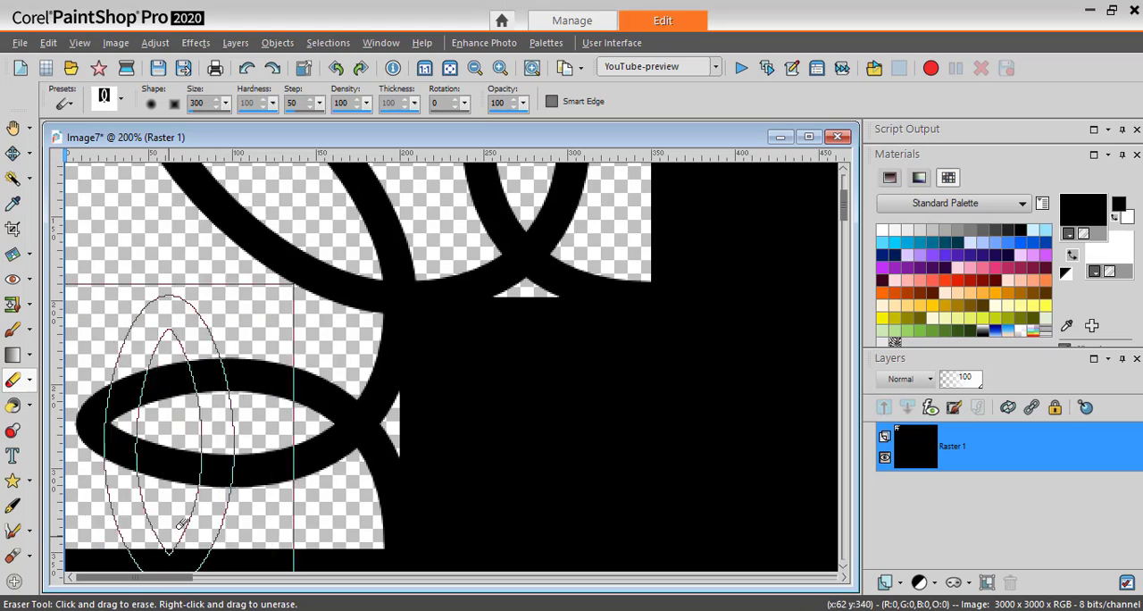
left_click_drag(844, 202, 845, 186)
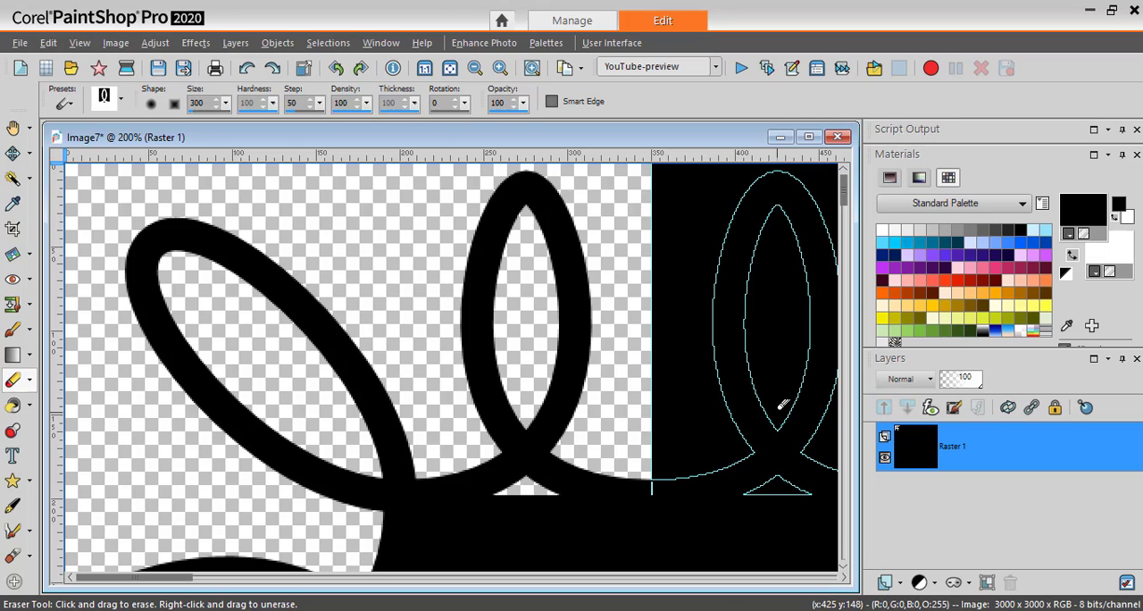
left_click(777, 409)
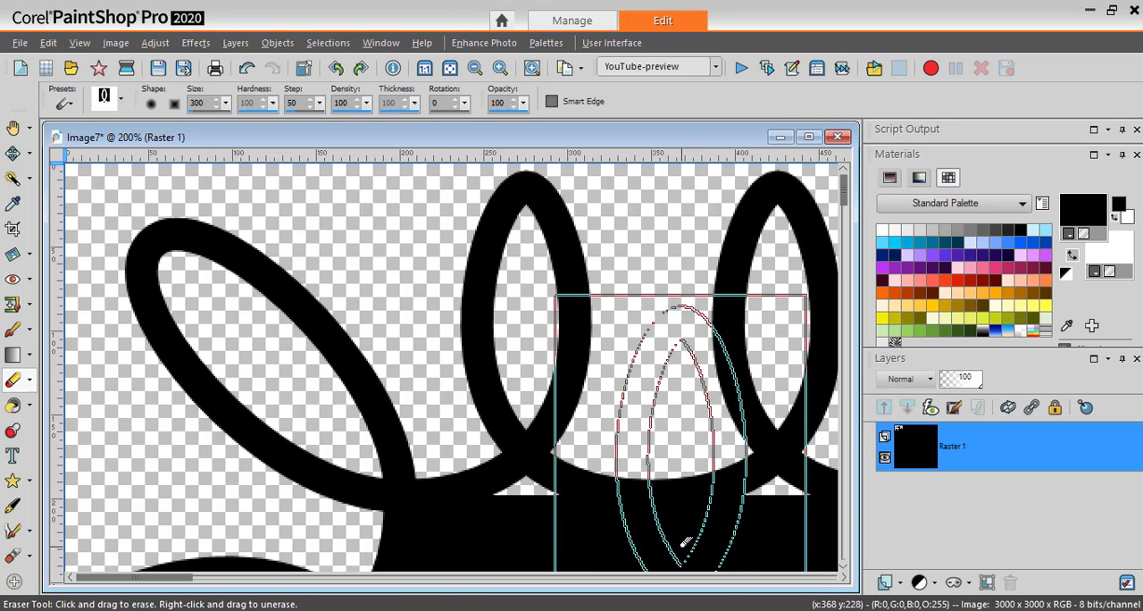
Repeat the cass-Edge02 loop cutout side by side along the canvas's top edge up to about x 2600 pixels.
left_click_drag(179, 583, 806, 577)
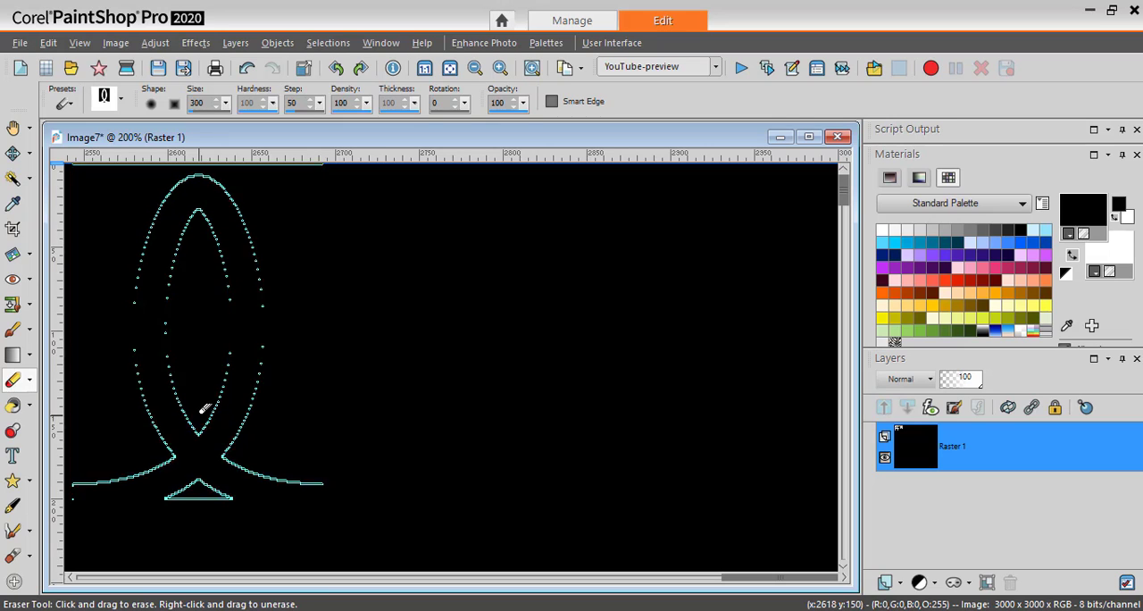
left_click(204, 407)
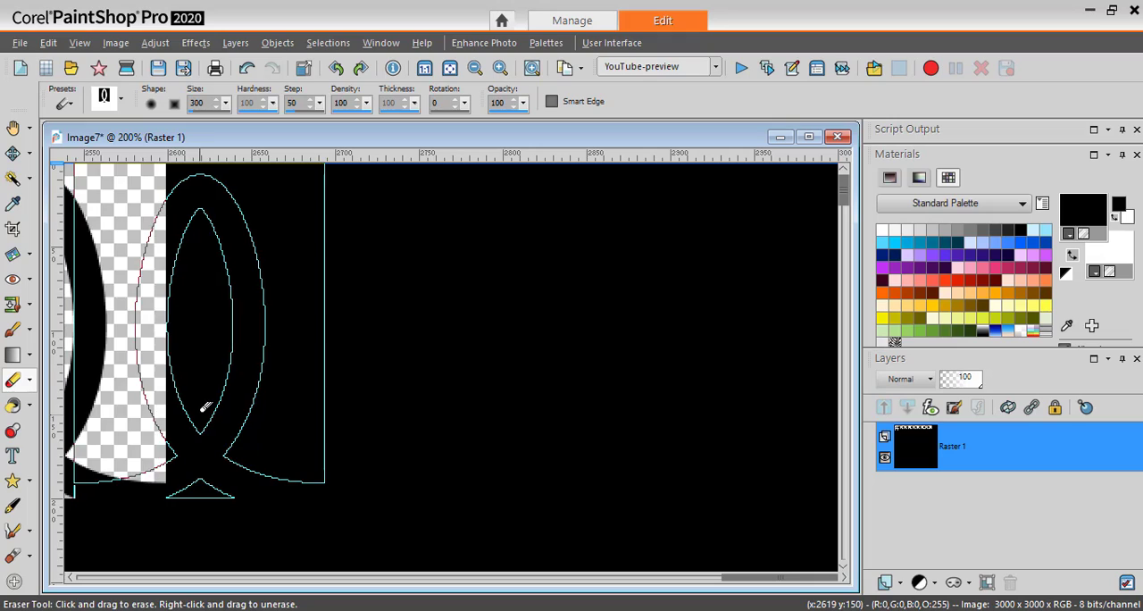
left_click_drag(739, 580, 622, 581)
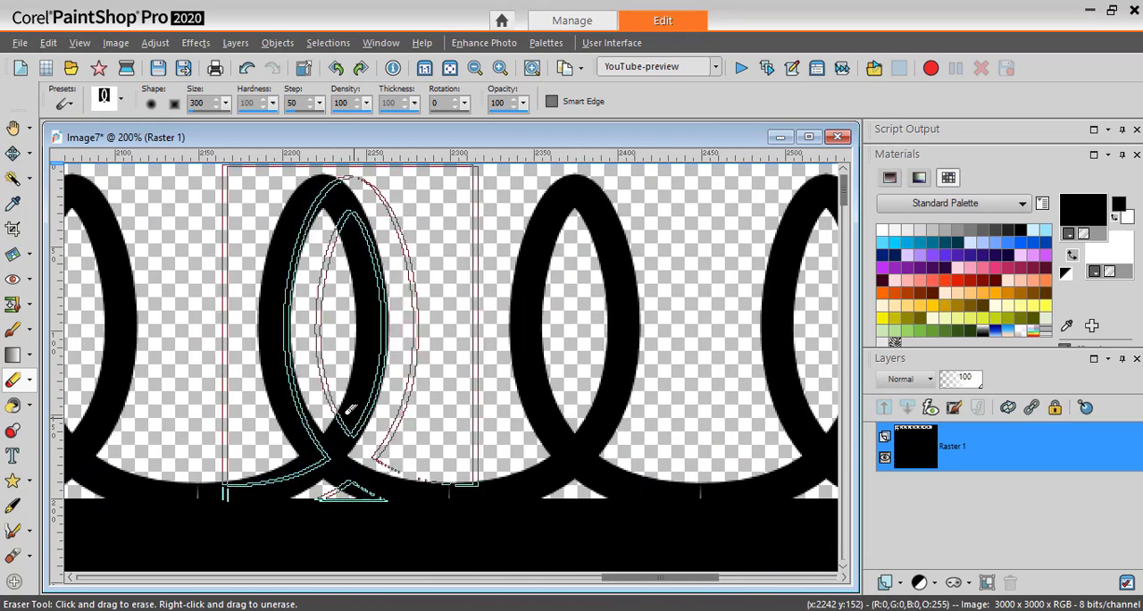
left_click_drag(646, 581, 748, 580)
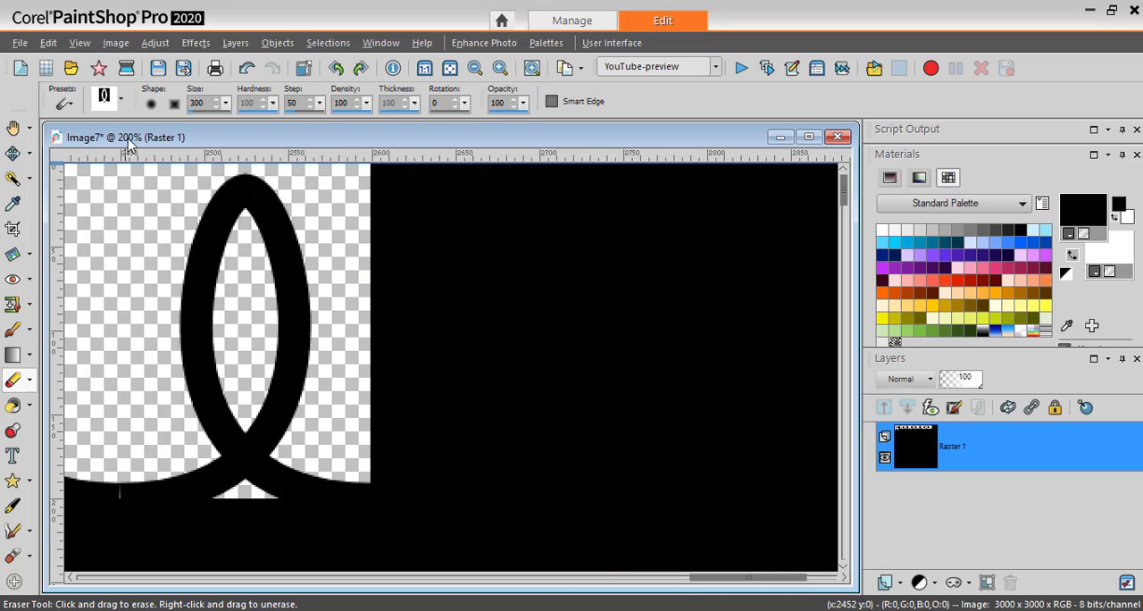
Erase the upper-right corner with the cass-Edge02b tip rotated 90 degrees, ending at a vertical guide at about 2950 pixels.
left_click(118, 98)
left_click(205, 214)
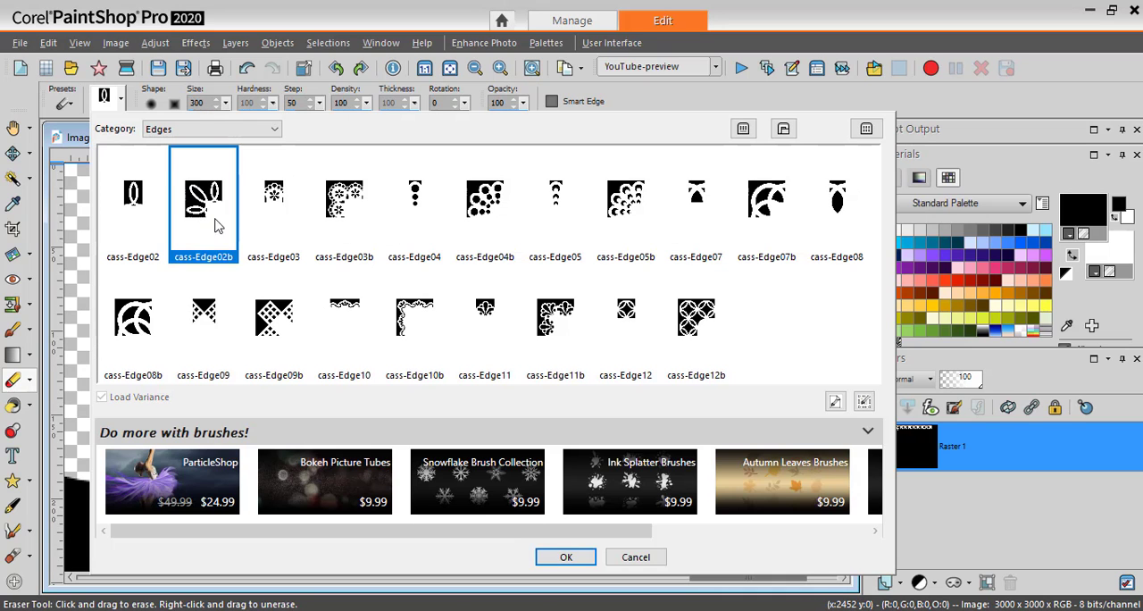
left_click(561, 557)
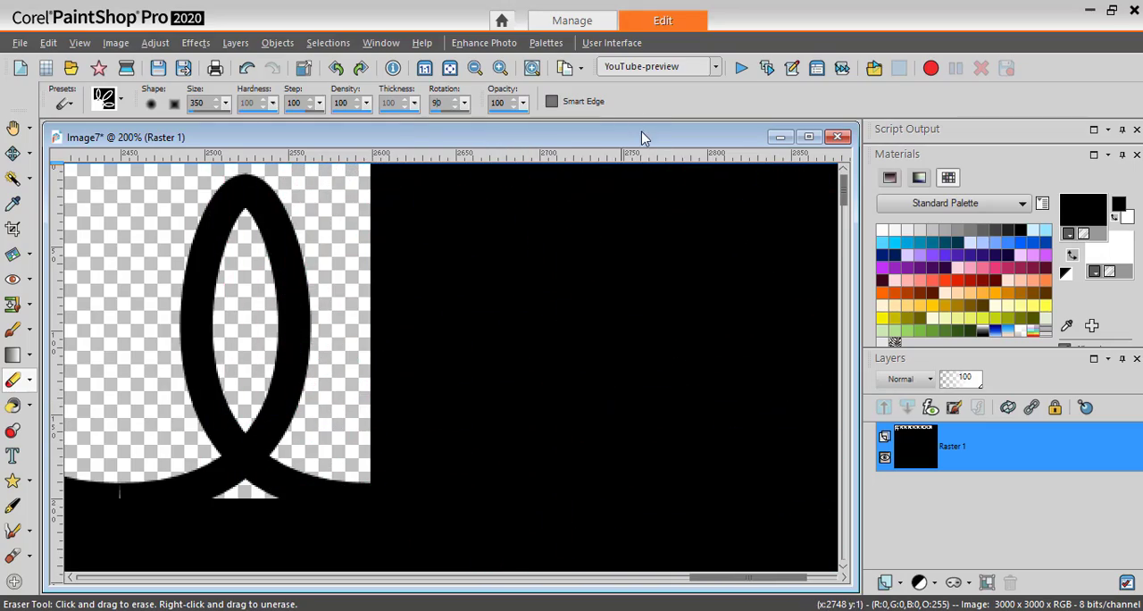
scroll(554, 313, "down", 1)
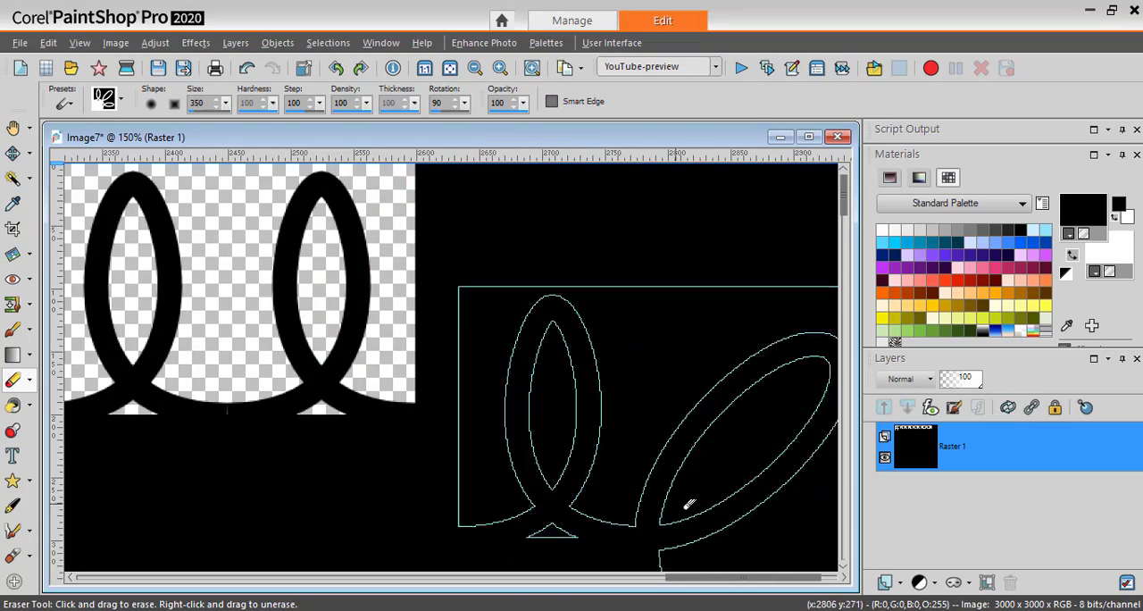
left_click_drag(727, 582, 795, 582)
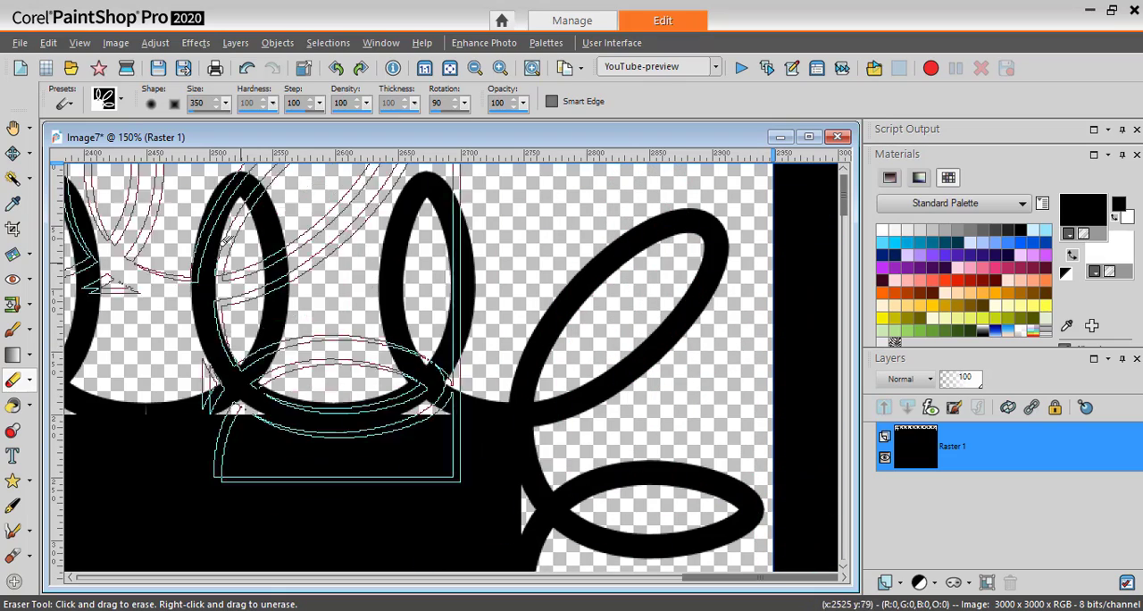
Erase the first right-side loop directly below the upper-right corner cutout, using the cass-Edge02 tip rotated 90 degrees.
left_click(123, 104)
left_click(136, 207)
left_click(562, 557)
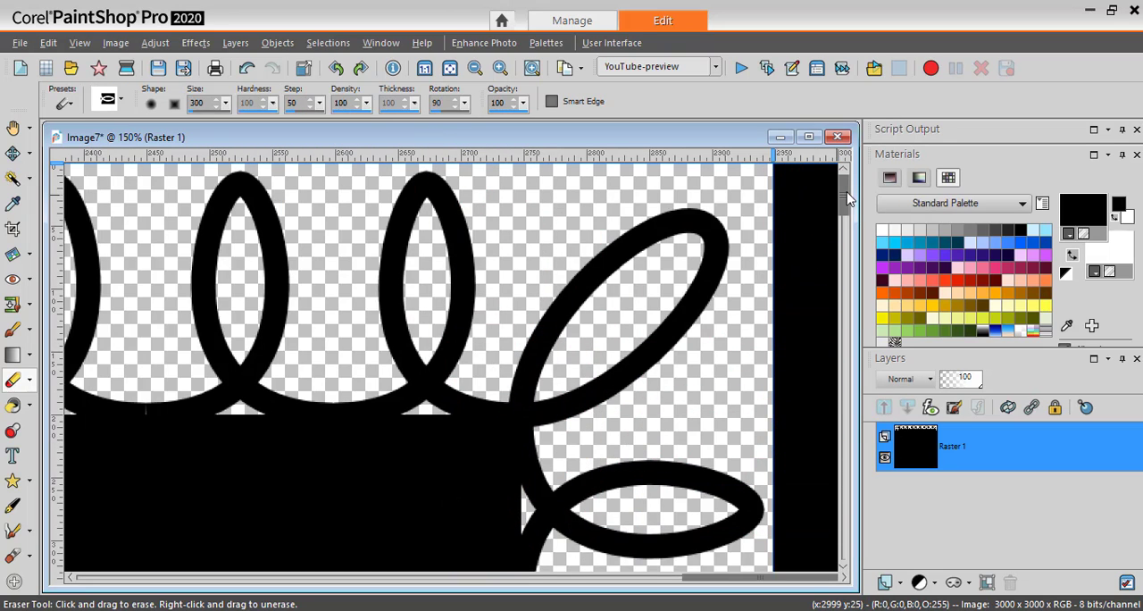
scroll(848, 205, "down", 1)
left_click_drag(848, 204, 847, 222)
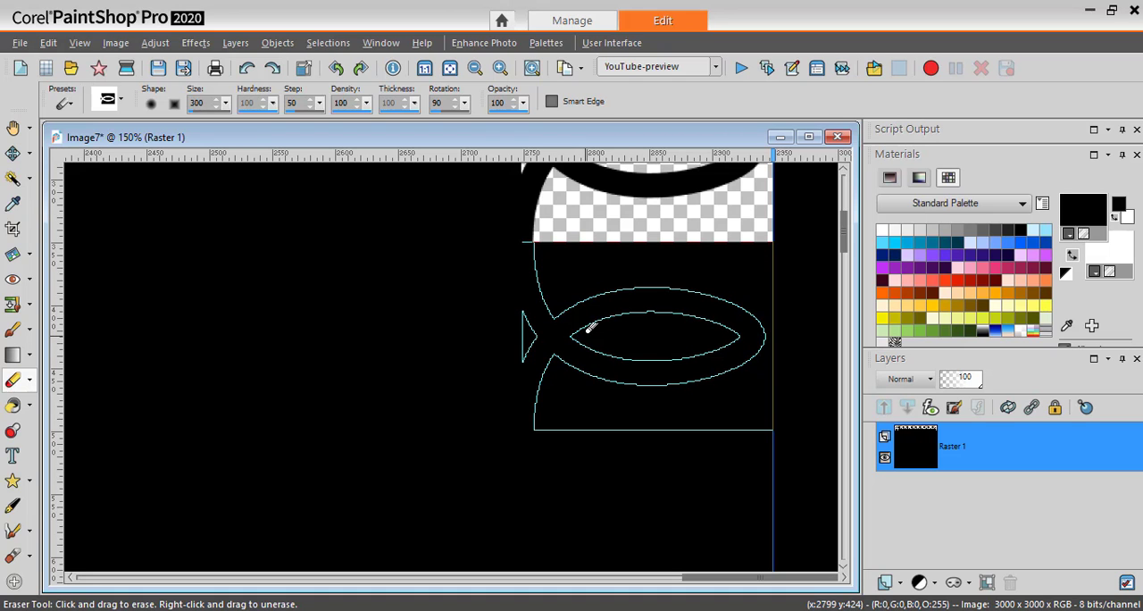
left_click(589, 328)
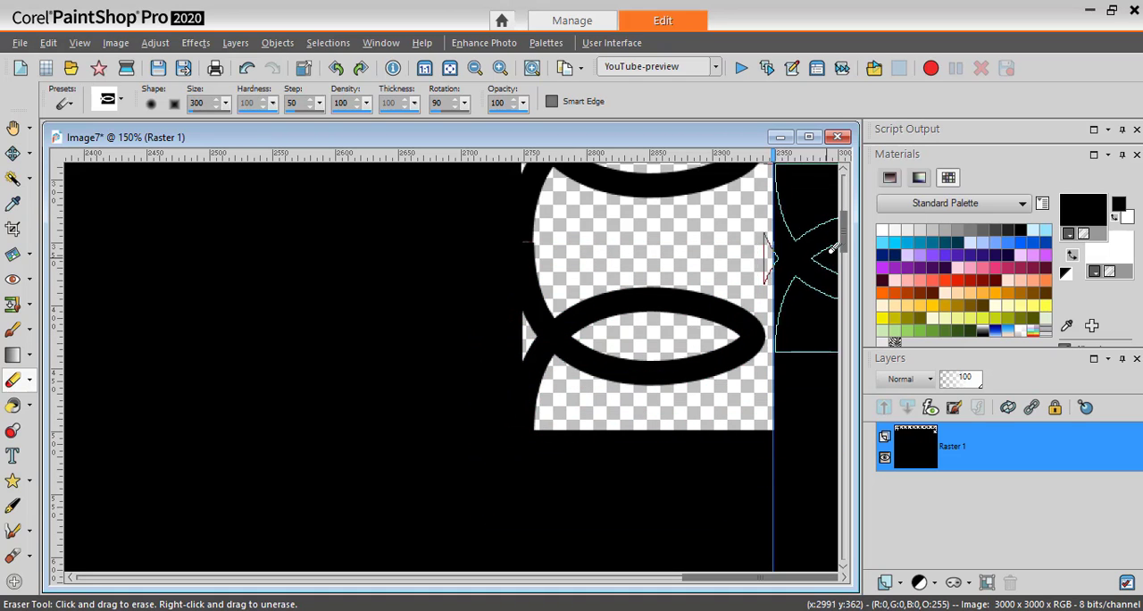
Repeat the rotated cass-Edge02 loop cutout down the right side, along the vertical guide, to about y 2600 pixels.
scroll(848, 257, "down", 2)
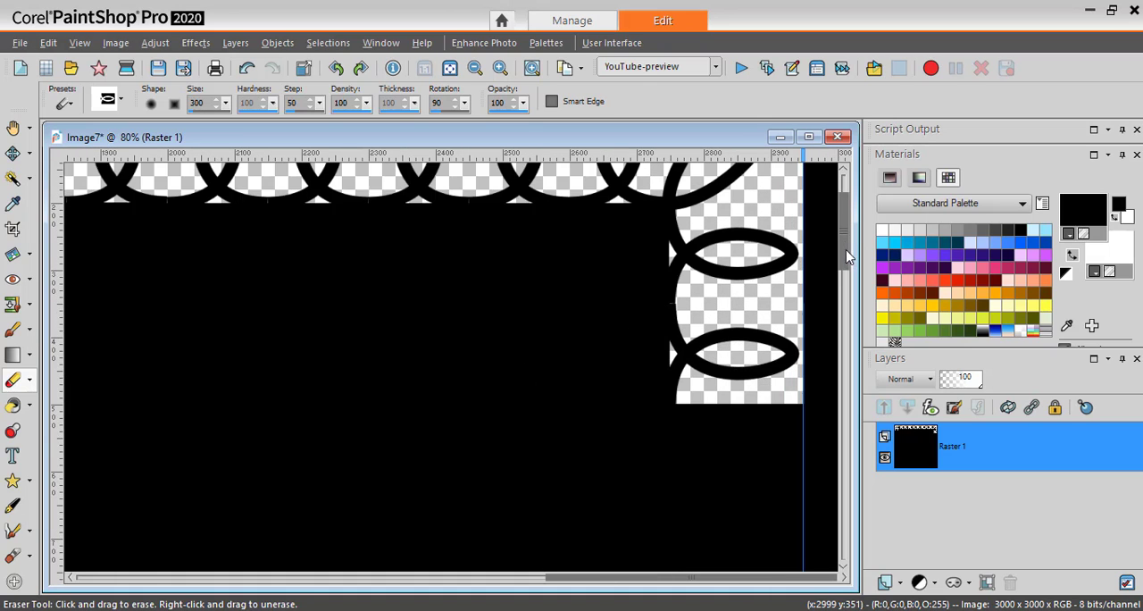
left_click_drag(848, 250, 844, 520)
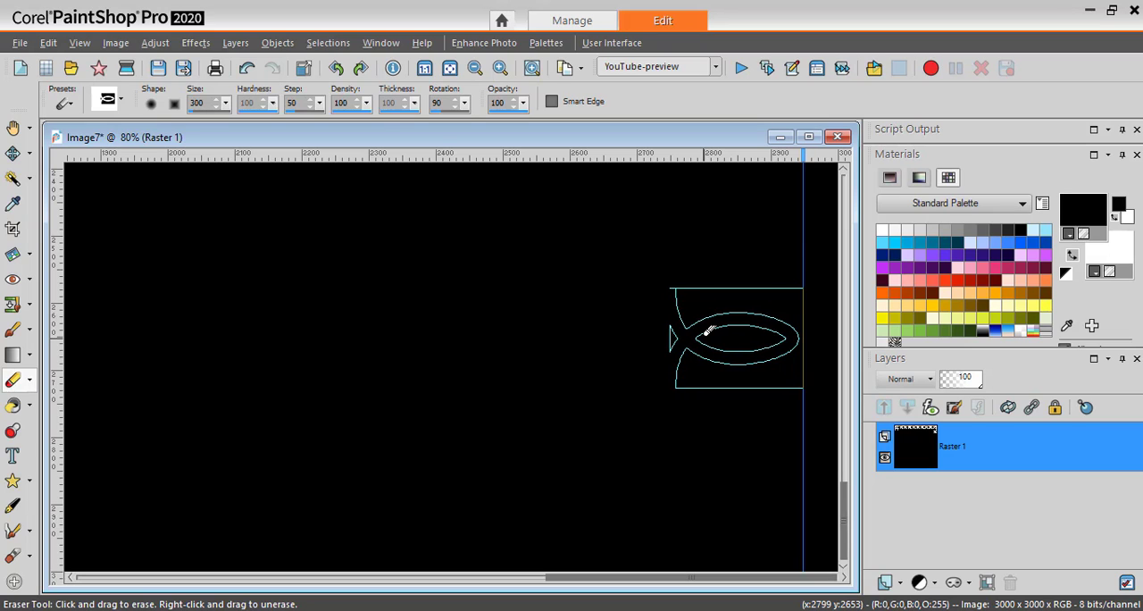
left_click(706, 334, "shift")
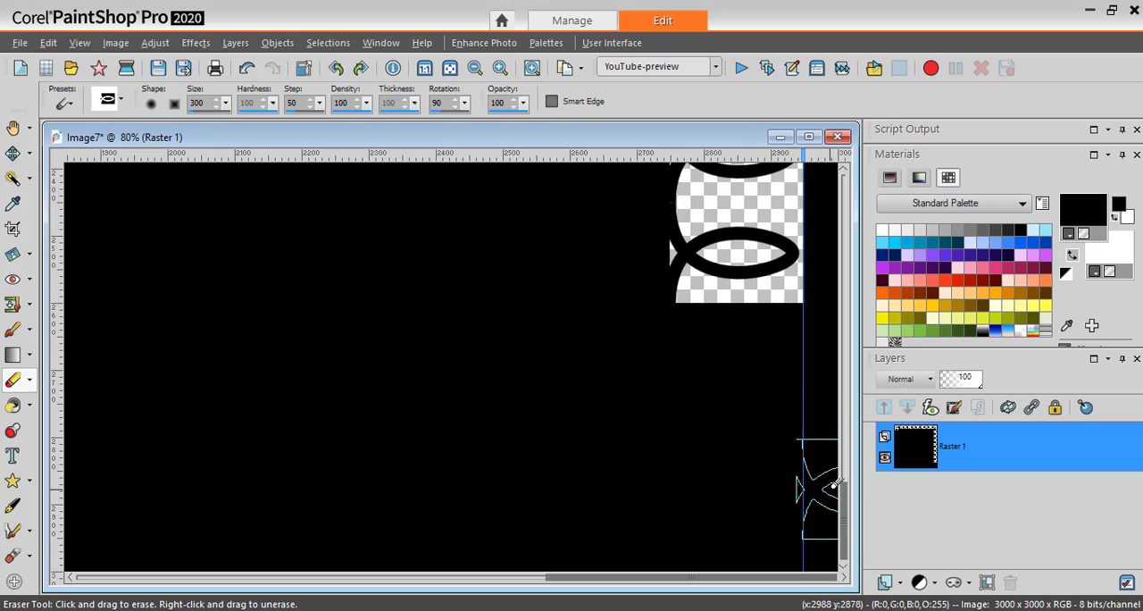
mouse_move(849, 497)
left_mouse_down()
mouse_move(852, 421)
mouse_move(851, 513)
left_mouse_up()
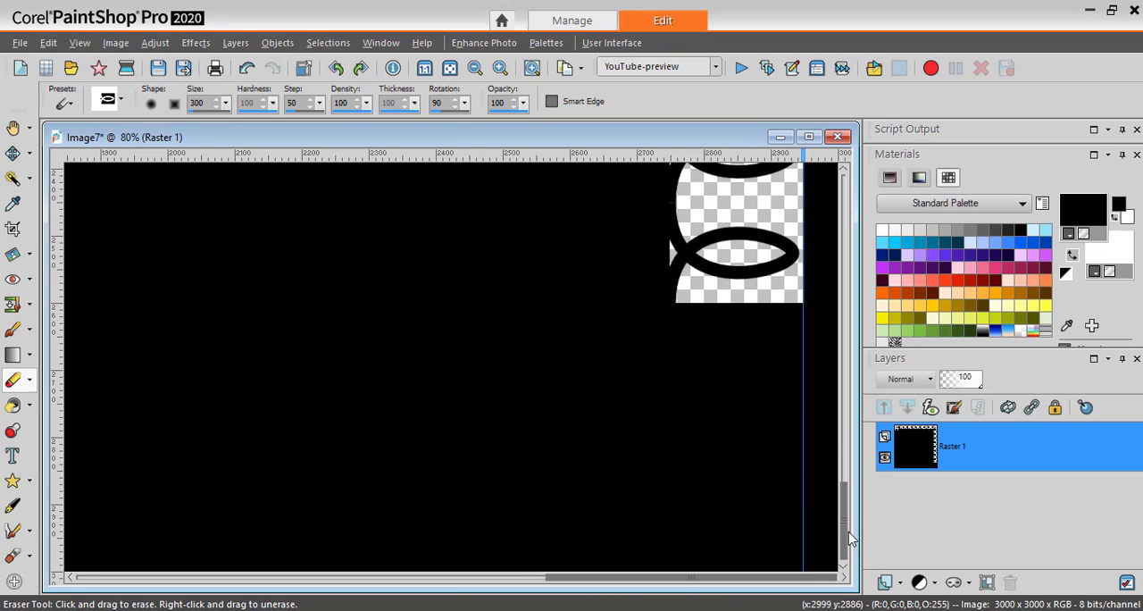
Erase the lower-right corner with the cass-Edge02b tip rotated 180 degrees, and add a horizontal guide beneath it at about 2950 pixels.
left_click(122, 102)
left_click(203, 203)
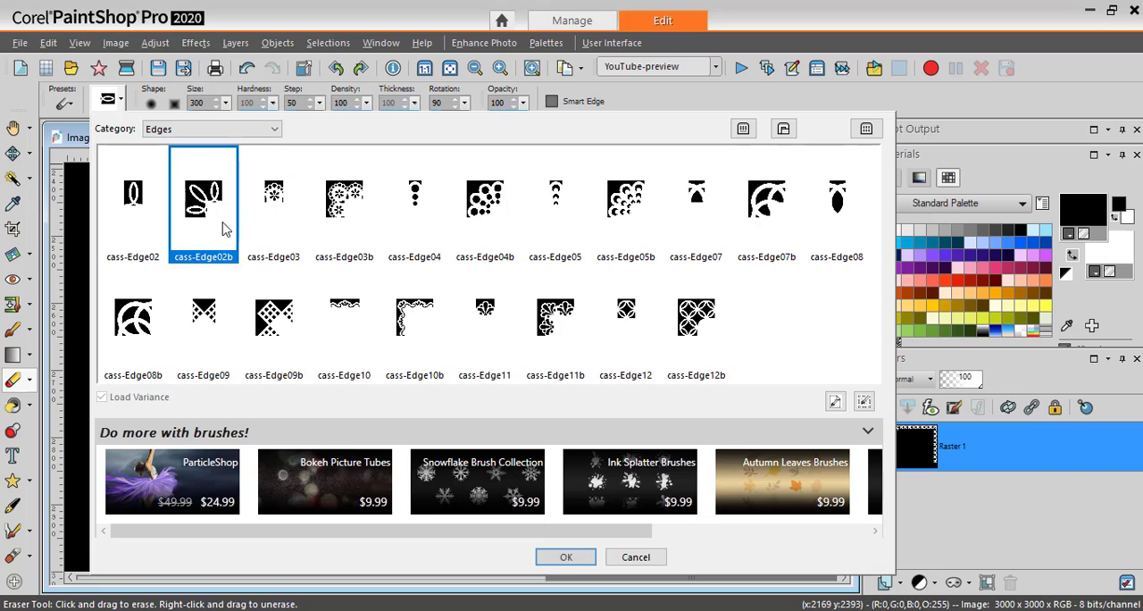
left_click(566, 557)
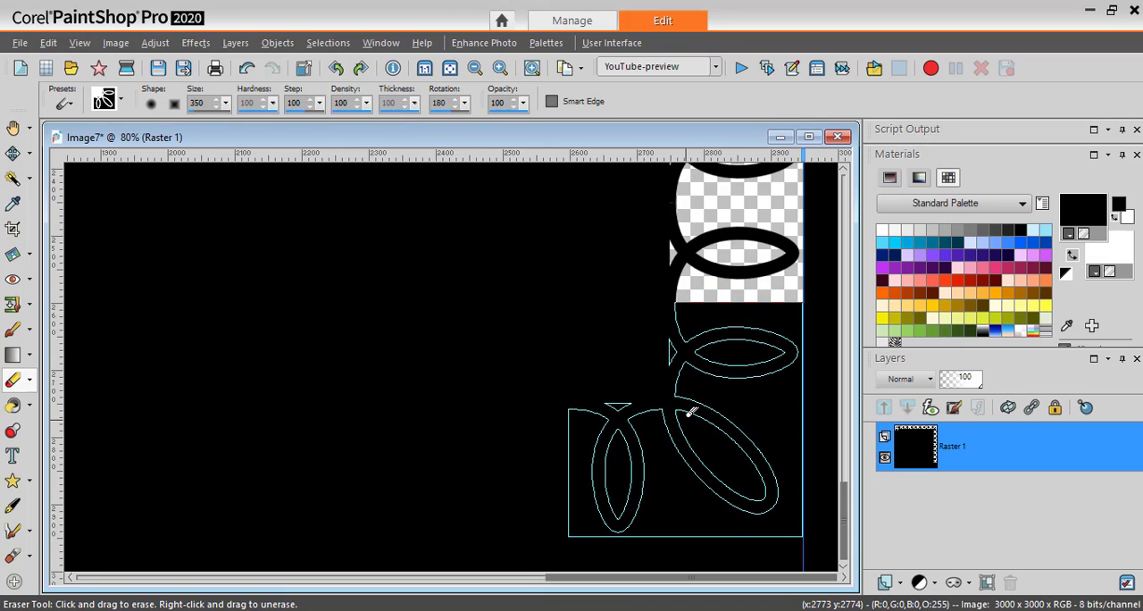
left_click(687, 419)
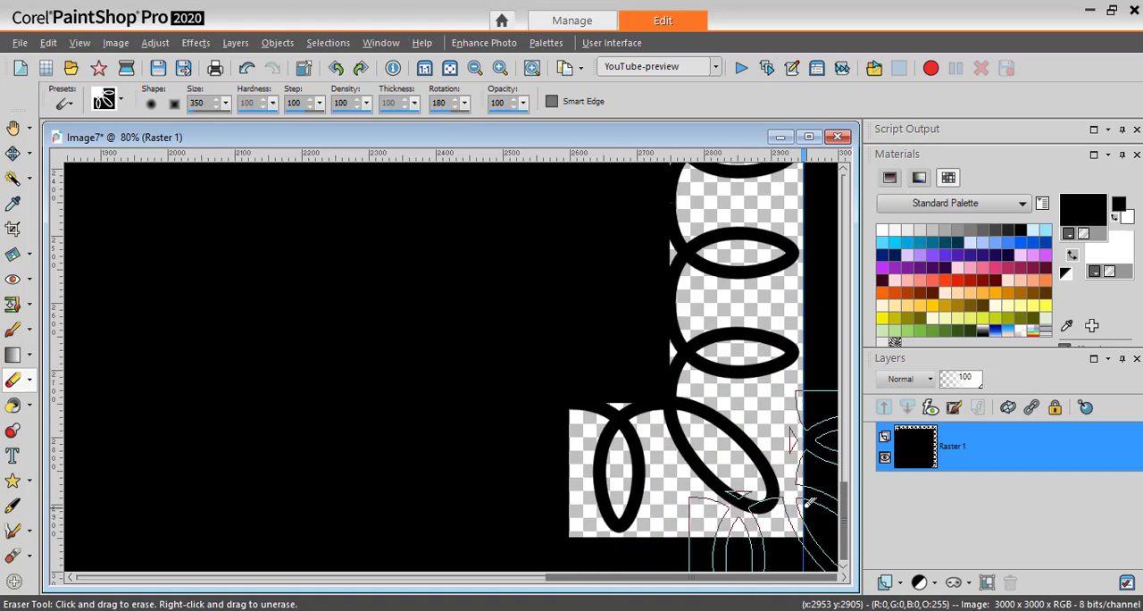
mouse_move(610, 153)
left_mouse_down()
mouse_move(615, 450)
mouse_move(603, 538)
left_mouse_up()
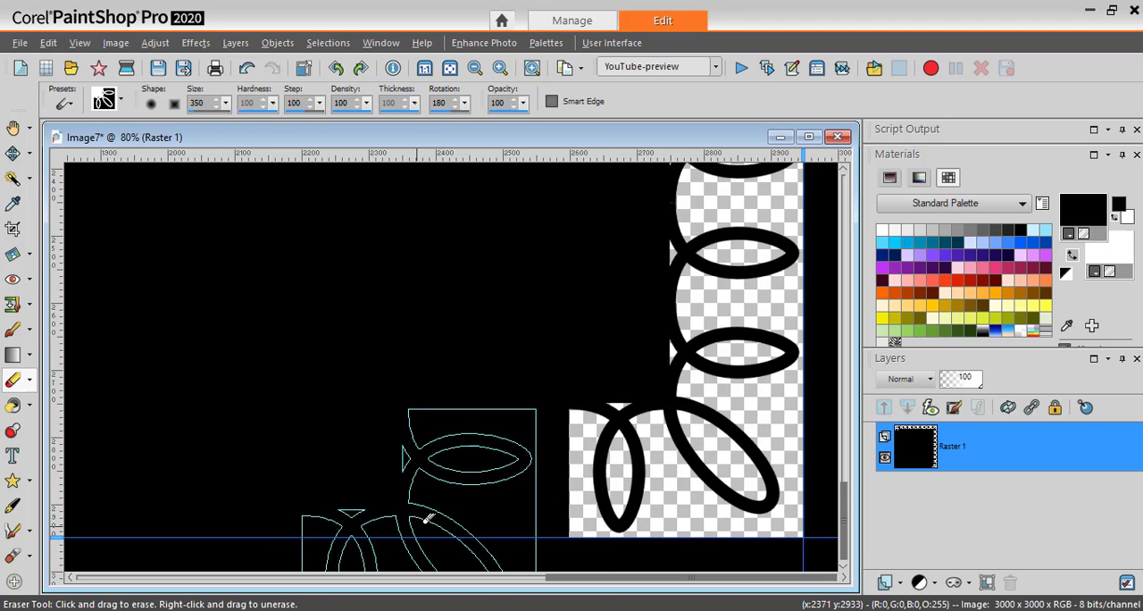
Erase cass-Edge02 loops rotated 180 degrees side by side along the horizontal guide, from the lower-right corner cutout to about x 350 pixels.
left_click(122, 101)
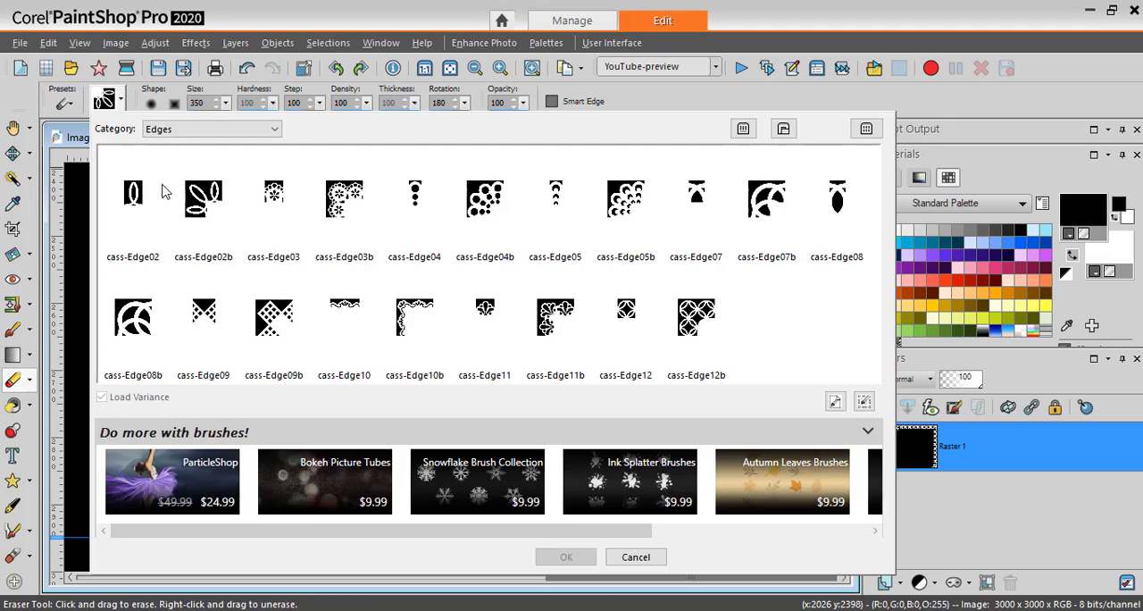
left_click(132, 203)
left_click(565, 557)
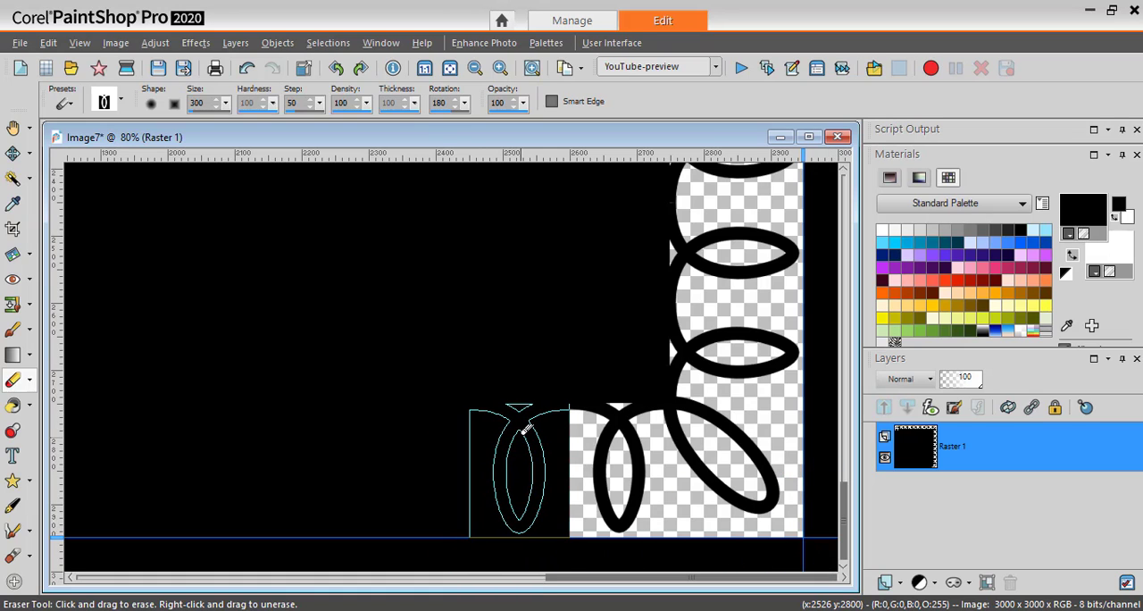
left_click(526, 429)
left_click_drag(599, 582, 125, 594)
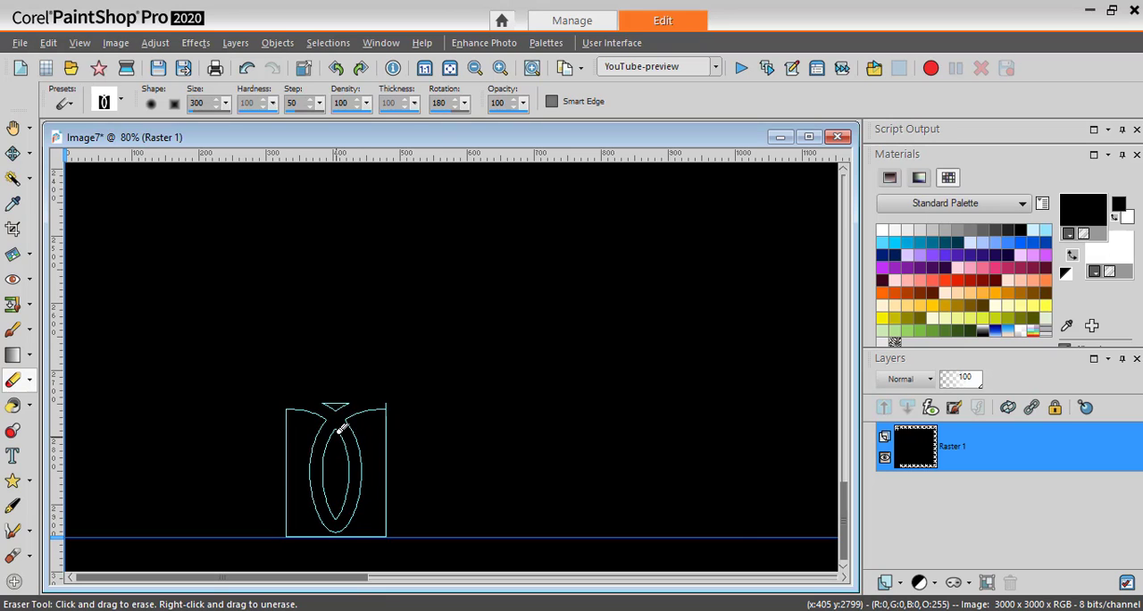
left_click(338, 431, "shift")
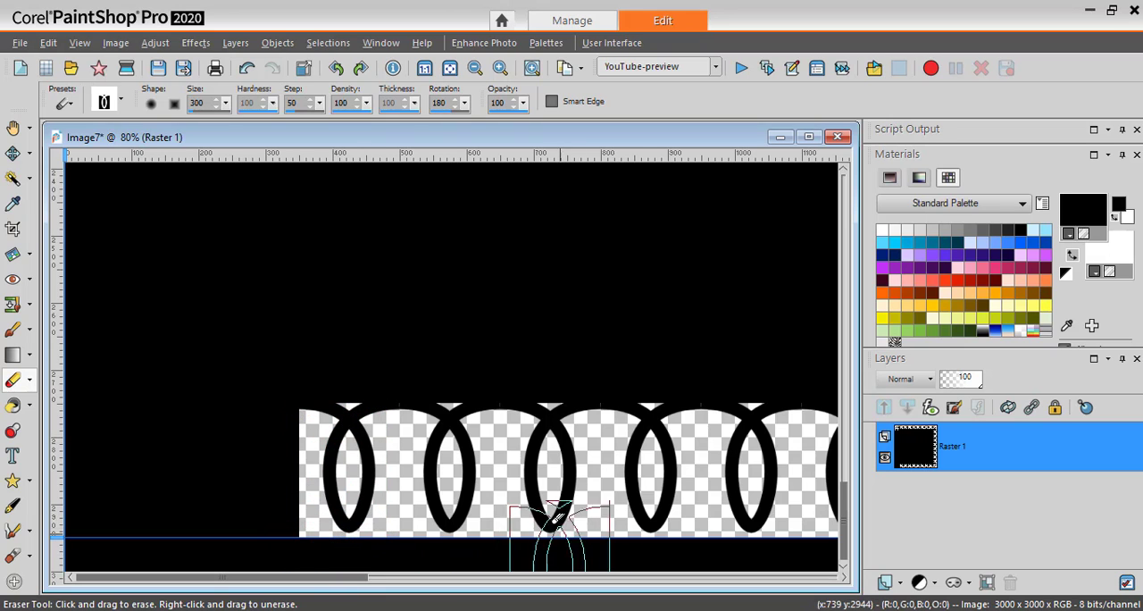
Erase the lower-left corner with the cass-Edge02b tip rotated 270 degrees, adjoining the bottom row of loops.
left_click(121, 103)
left_click(207, 201)
left_click(546, 556)
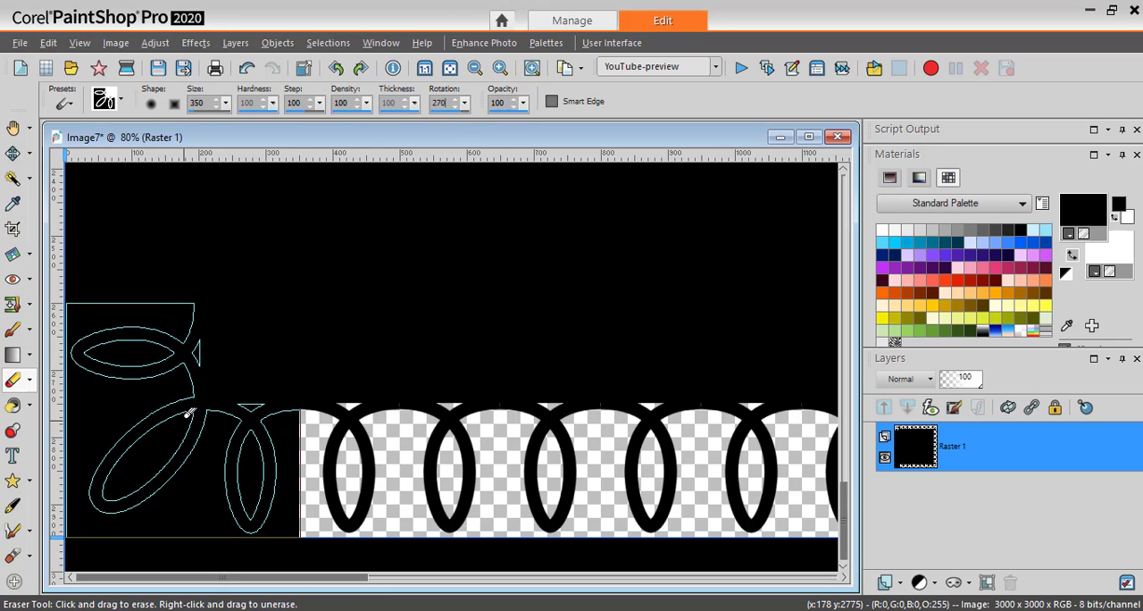
left_click(188, 413)
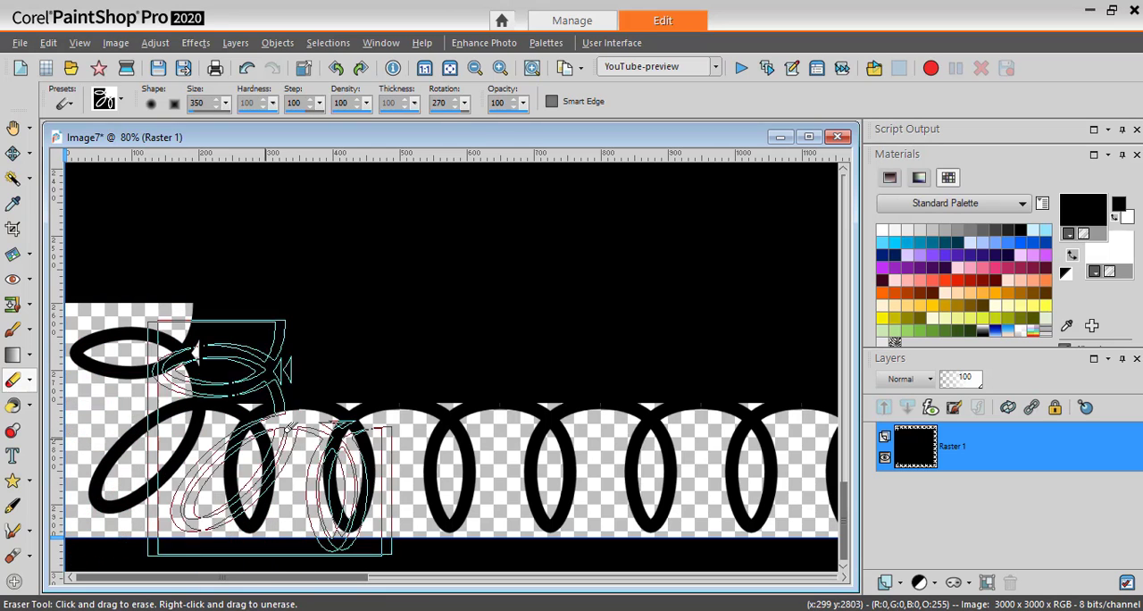
Erase cass-Edge02 loops rotated 270 degrees up the canvas's left side, from the lower-left corner cutout to the upper-left one.
left_click(122, 102)
left_click(139, 198)
left_click(566, 557)
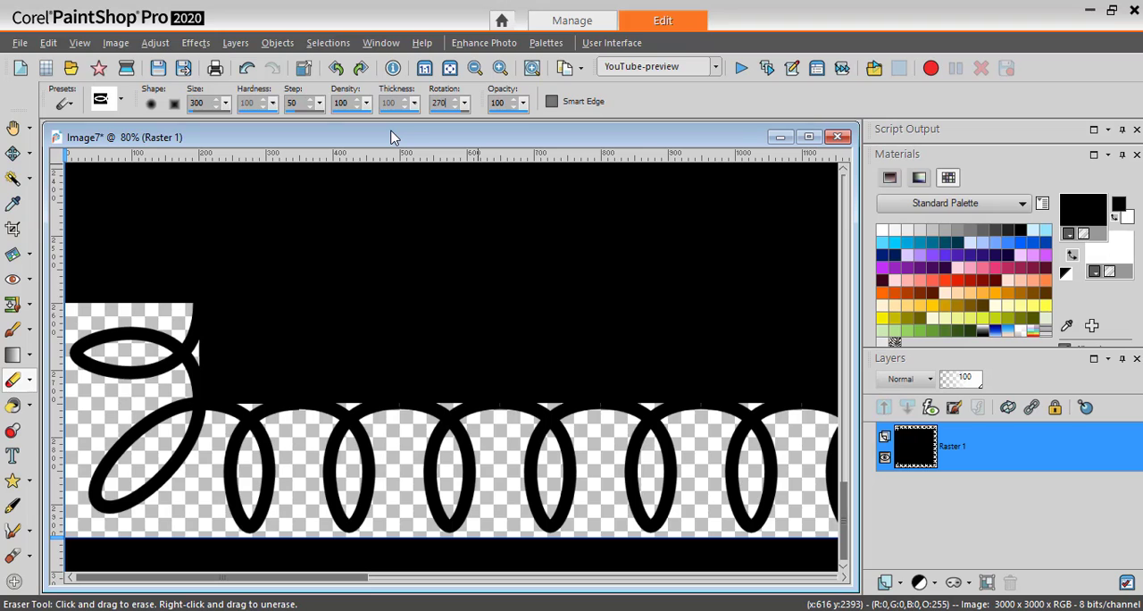
left_click(171, 247)
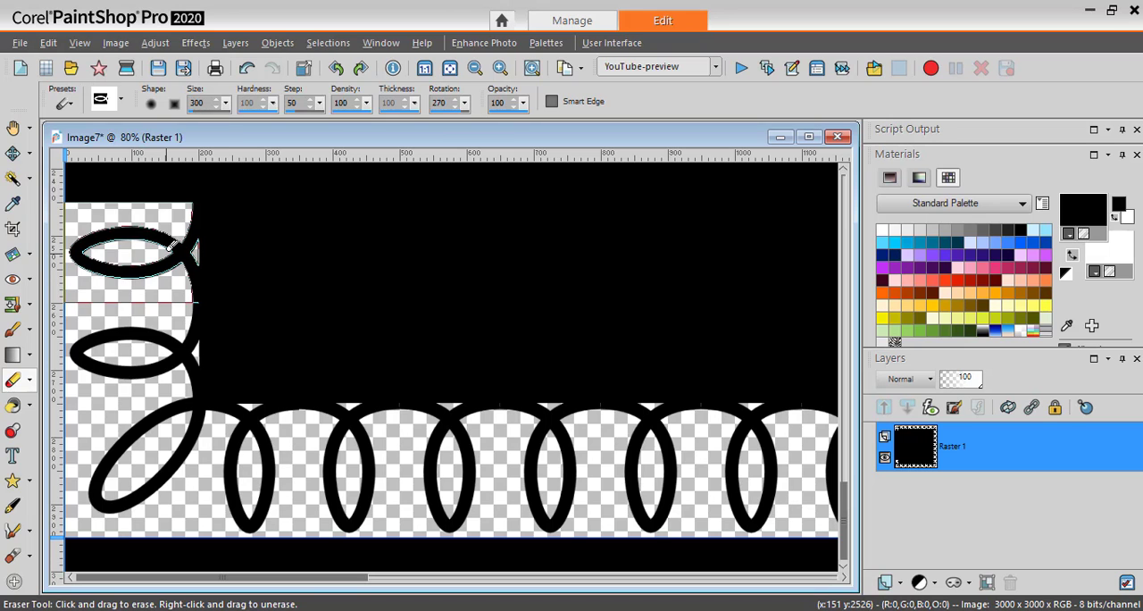
left_click_drag(851, 525, 850, 208)
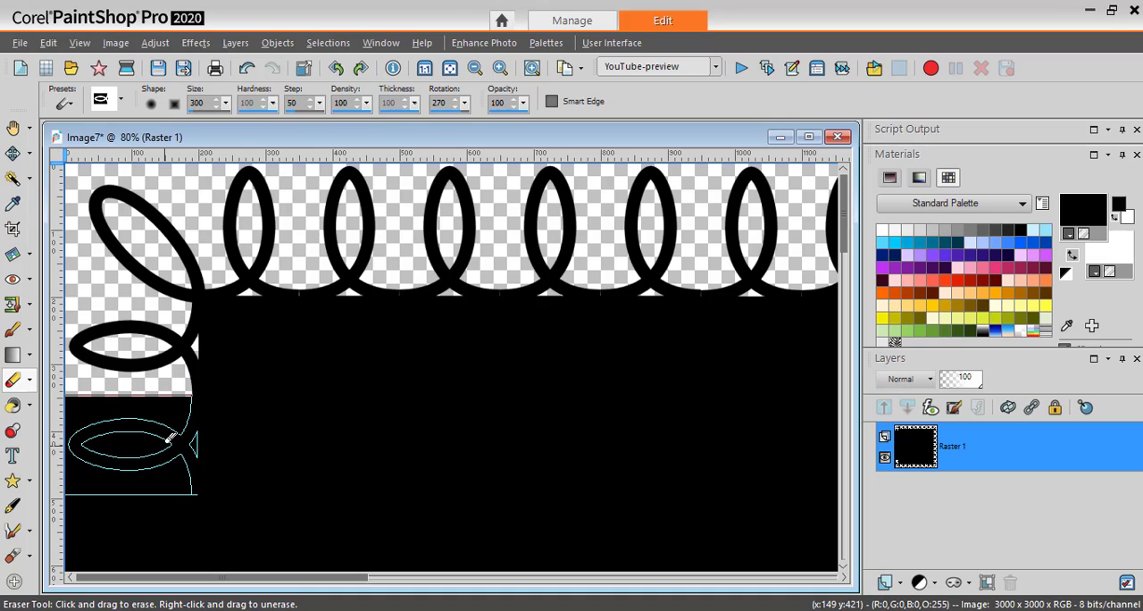
left_click(165, 445, "shift")
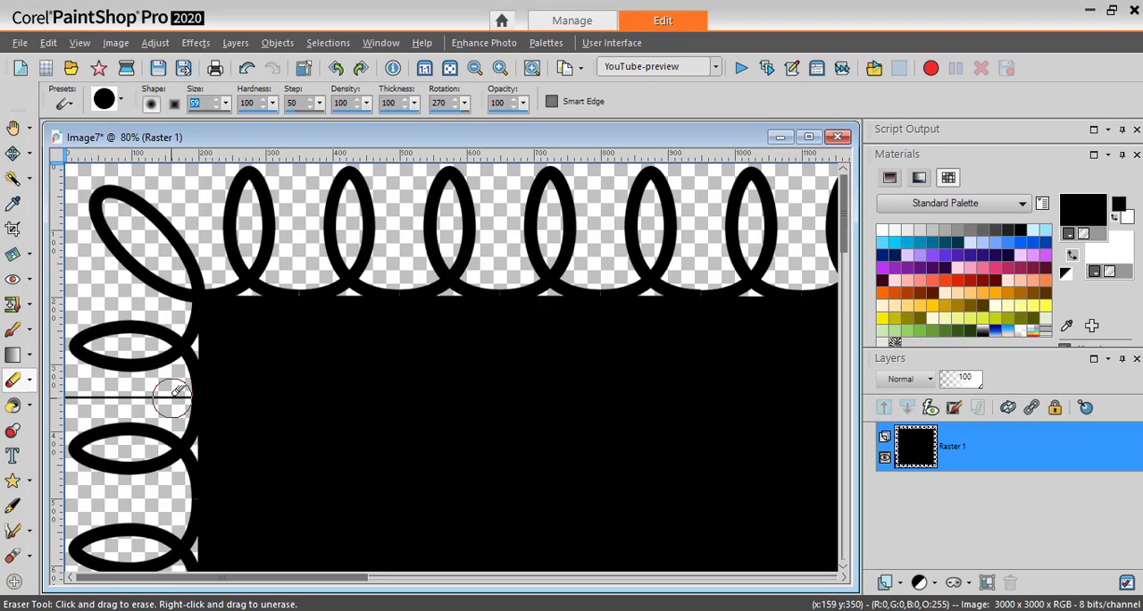
Erase the leftover thin black line below the upper-left corner cutout with a round 59-pixel eraser at hardness 100.
left_click_drag(177, 390, 93, 391)
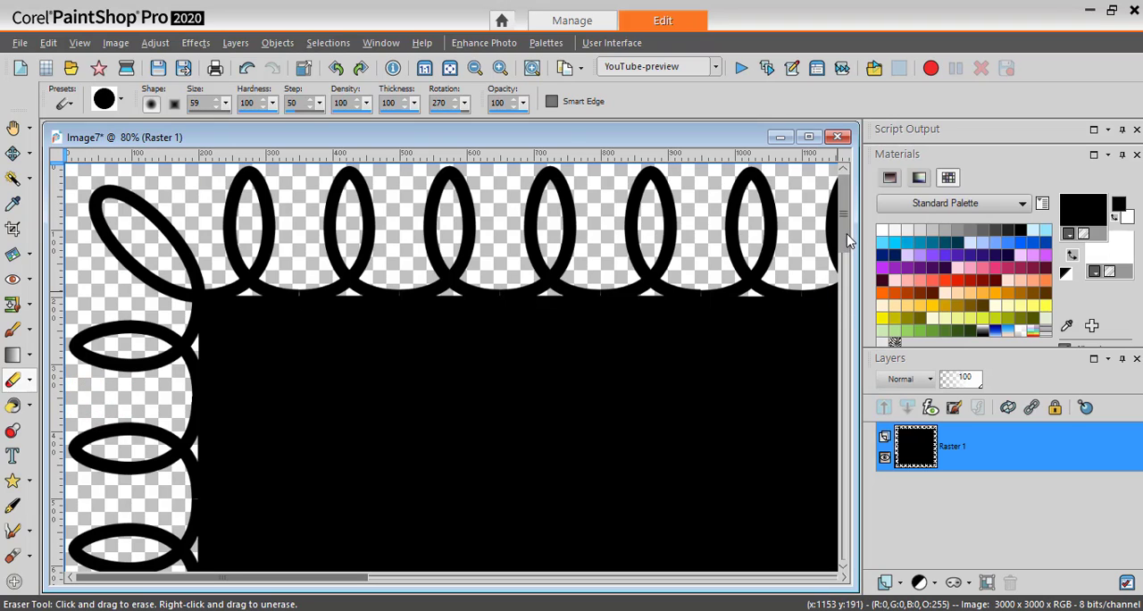
scroll(830, 248, "down", 1)
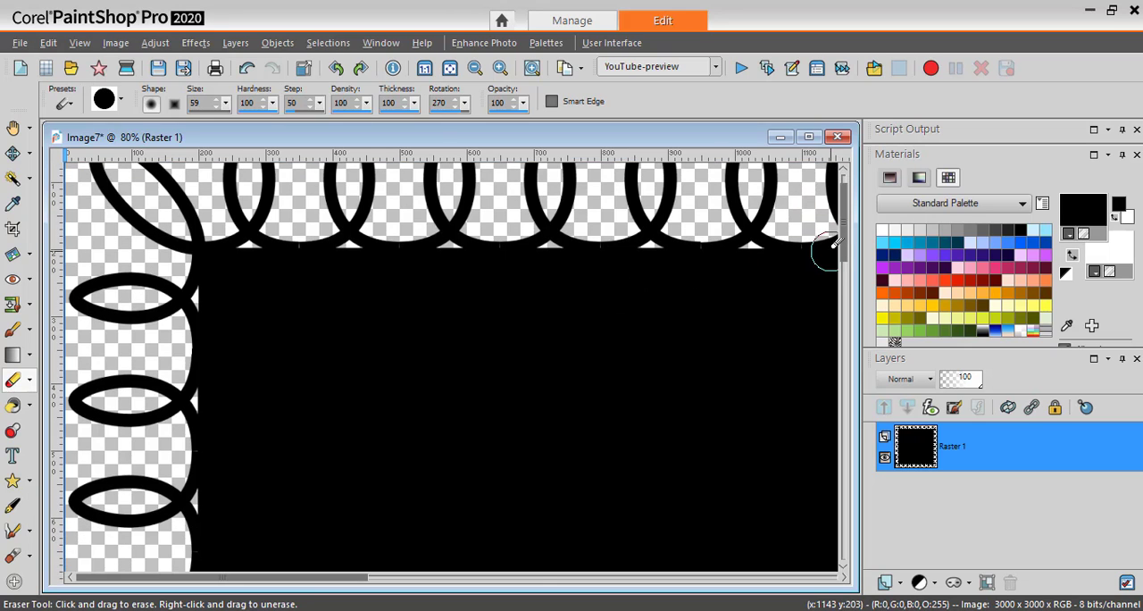
scroll(830, 259, "down", 5)
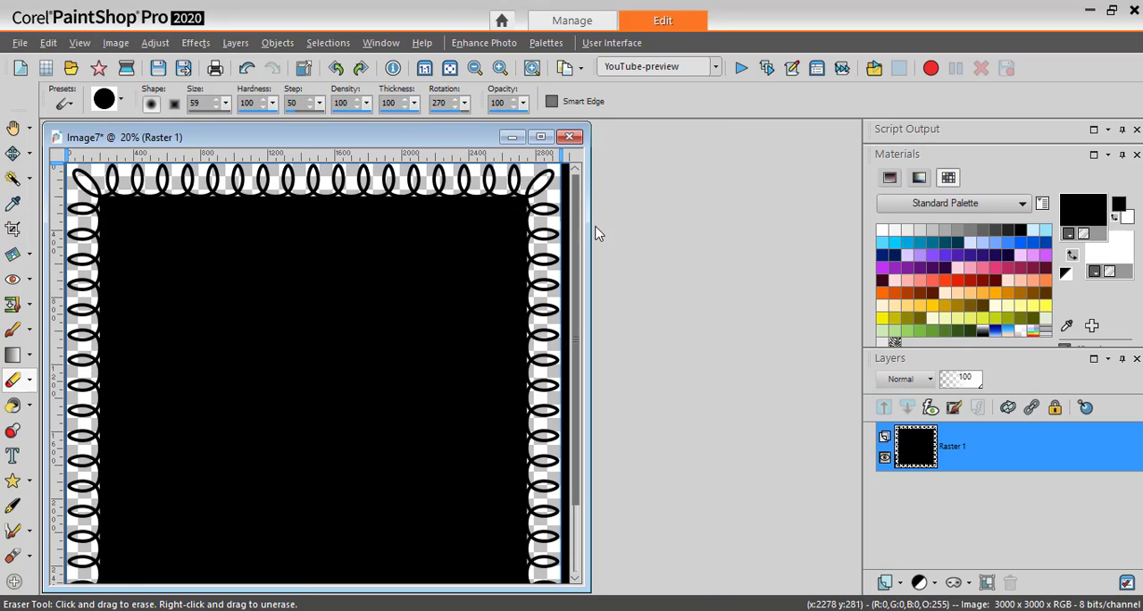
left_click_drag(471, 140, 582, 144)
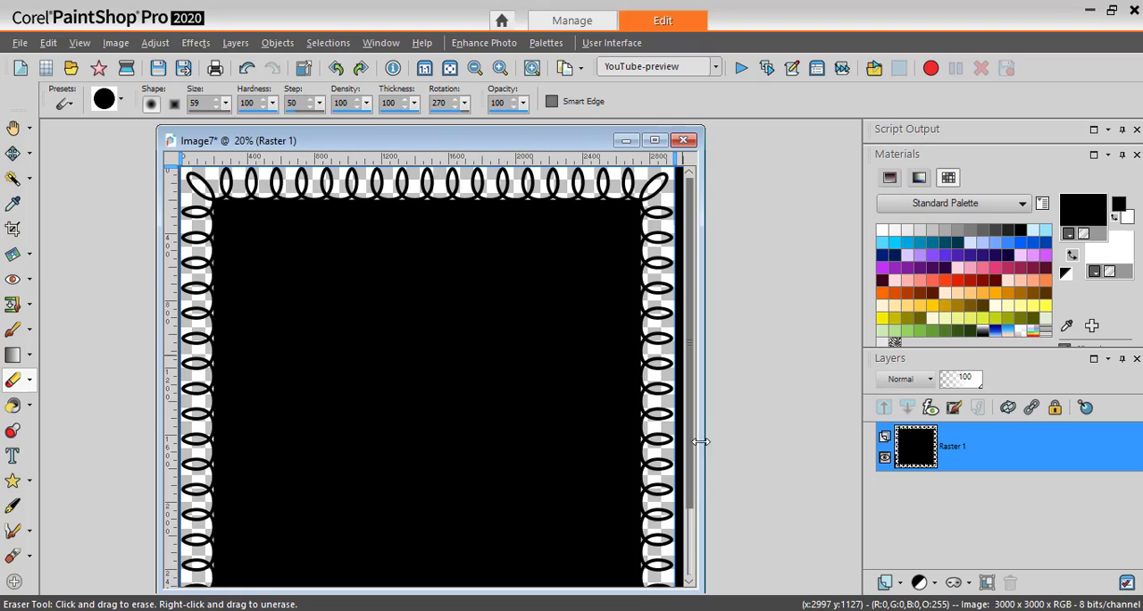
Delete the black strips outside the lace edge by selecting the paper with the Magic Wand and inverting the selection, then deselect everything.
left_click(13, 180)
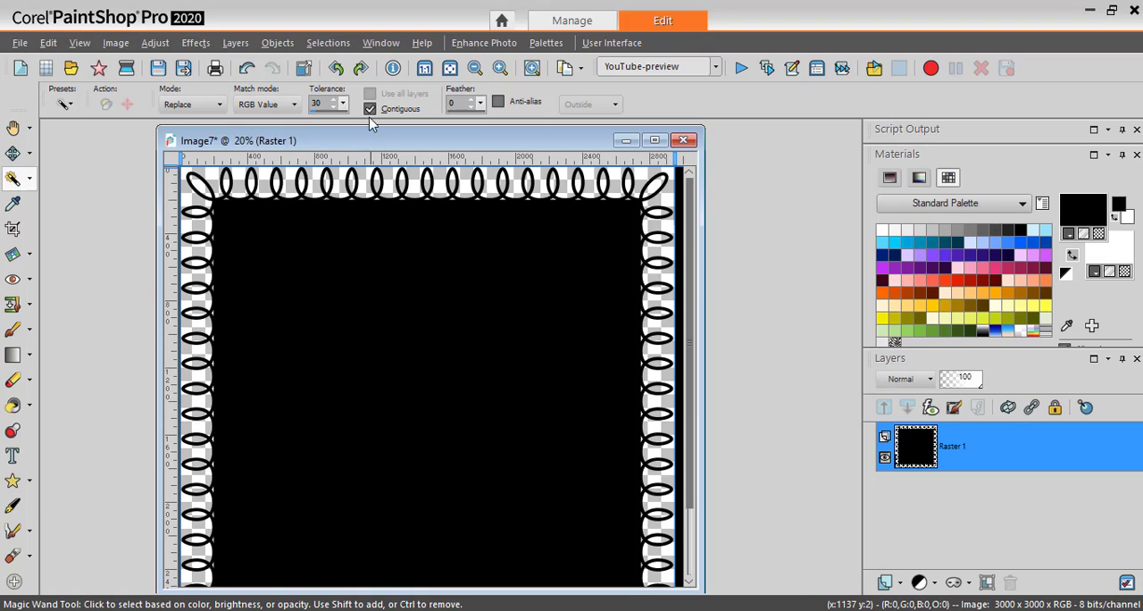
left_click(395, 361)
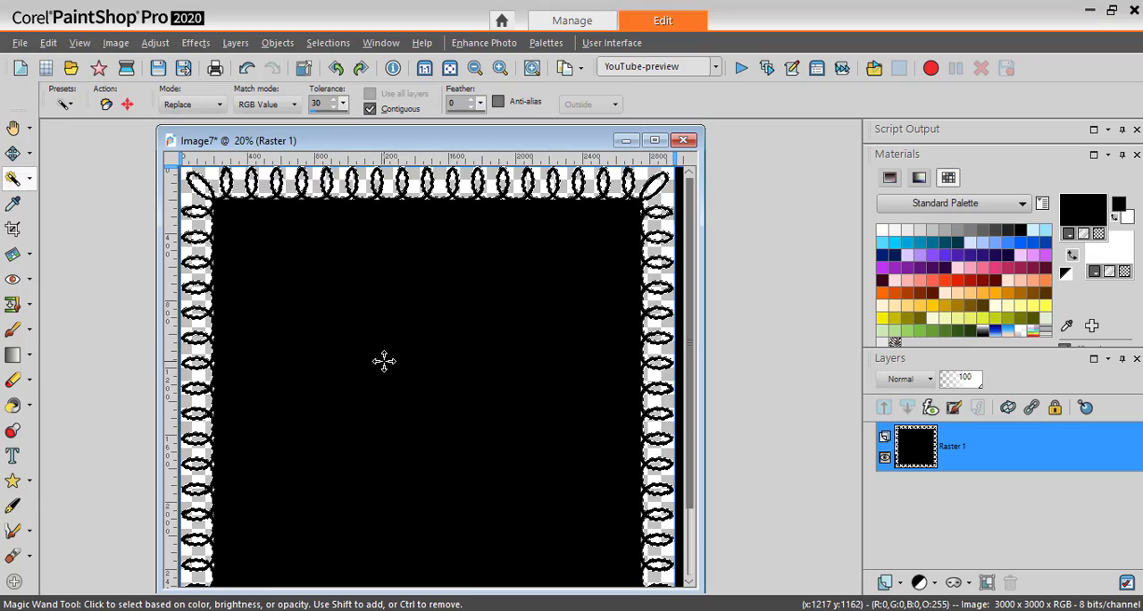
left_click(328, 43)
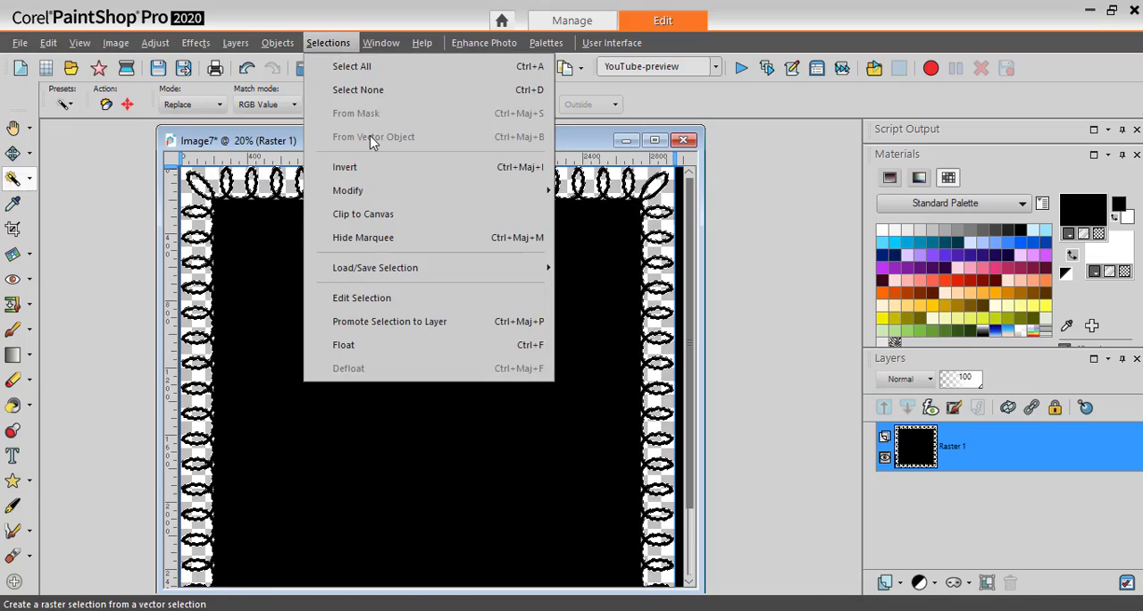
left_click(372, 167)
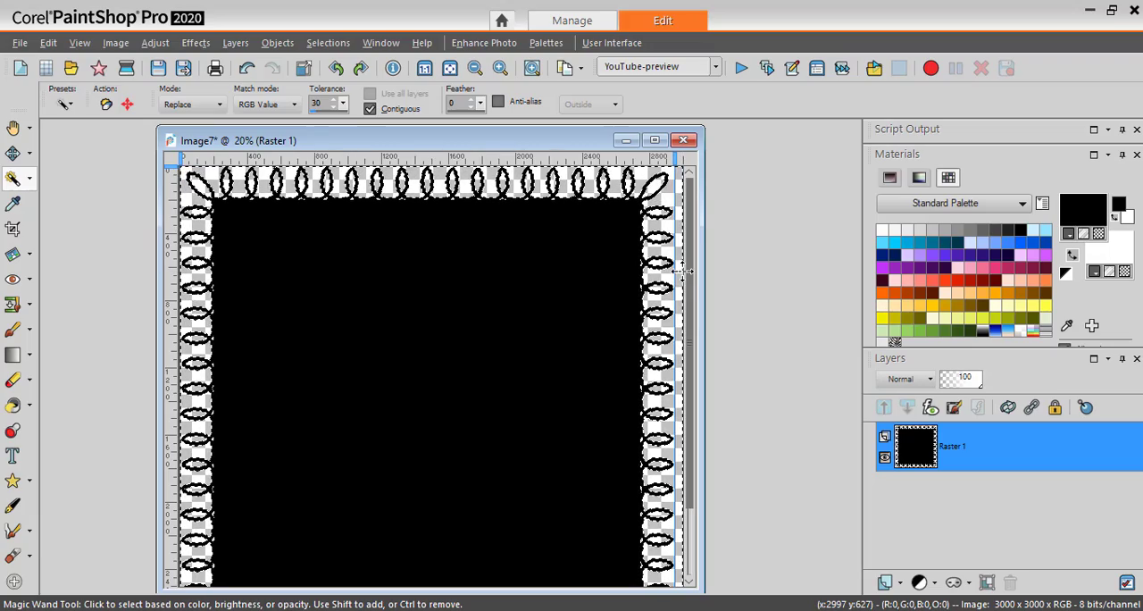
left_click_drag(688, 364, 695, 507)
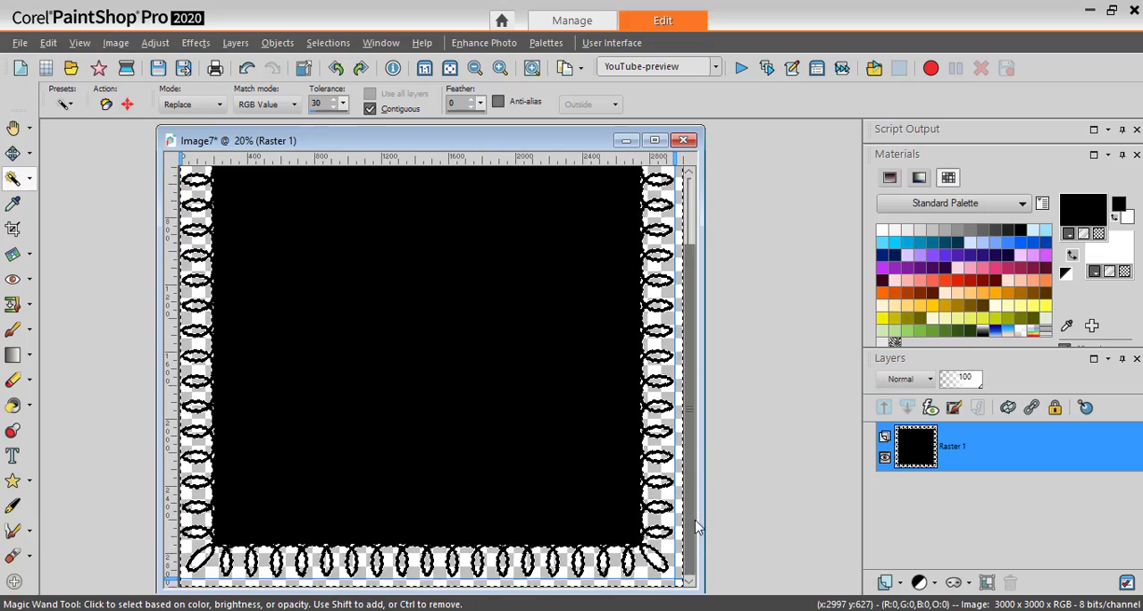
key("ctrl")
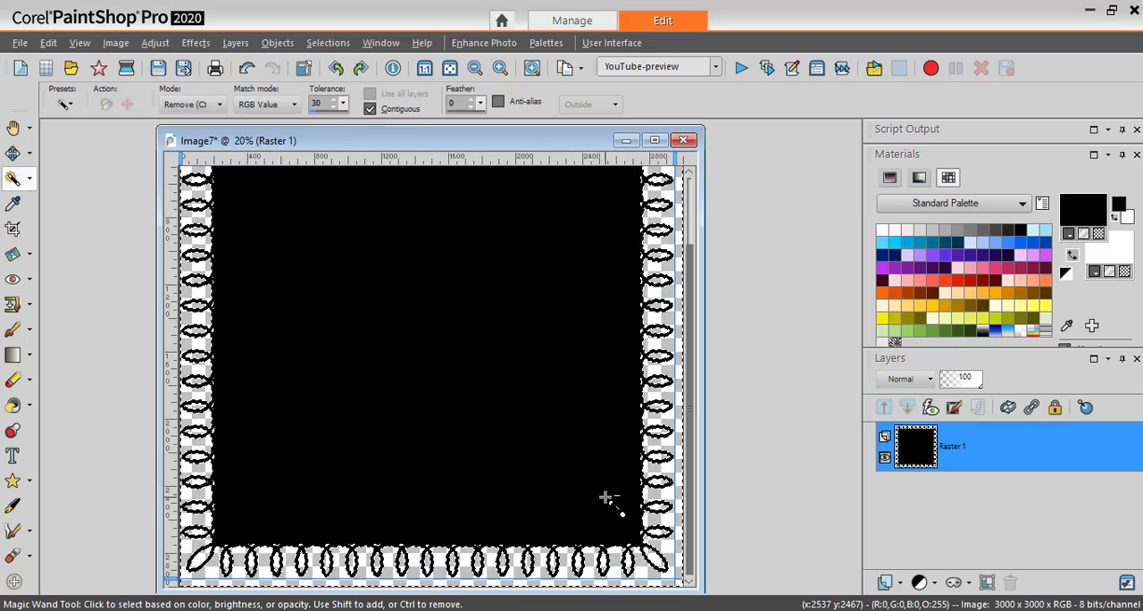
left_click(328, 43)
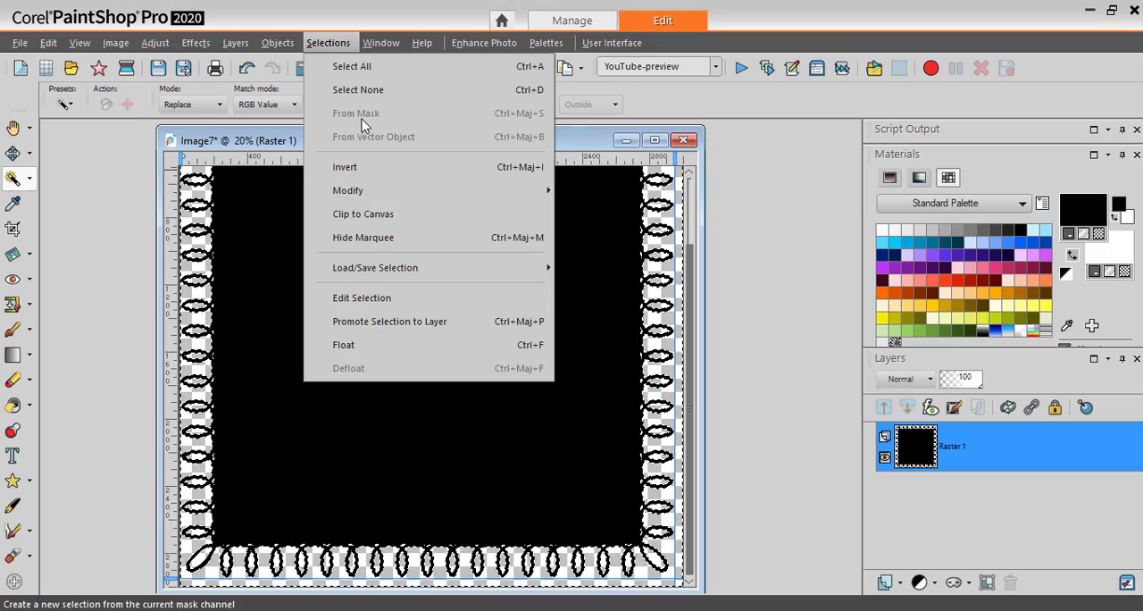
left_click(373, 91)
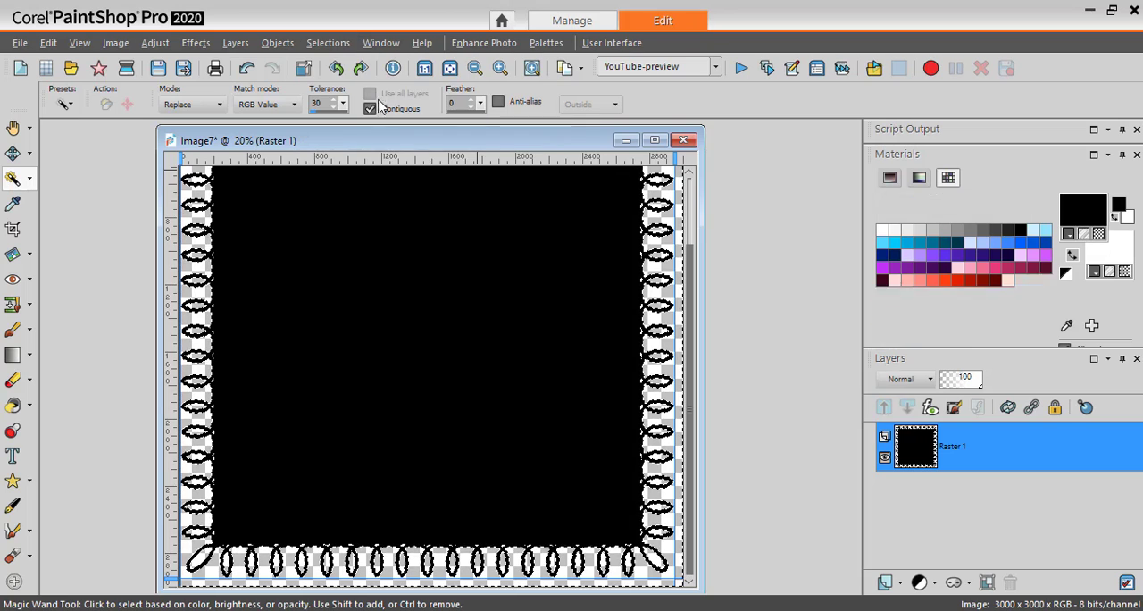
Lock the transparency of Raster 1 and flood fill the lace-edged paper with pink, then with pale yellow.
left_click_drag(475, 140, 457, 147)
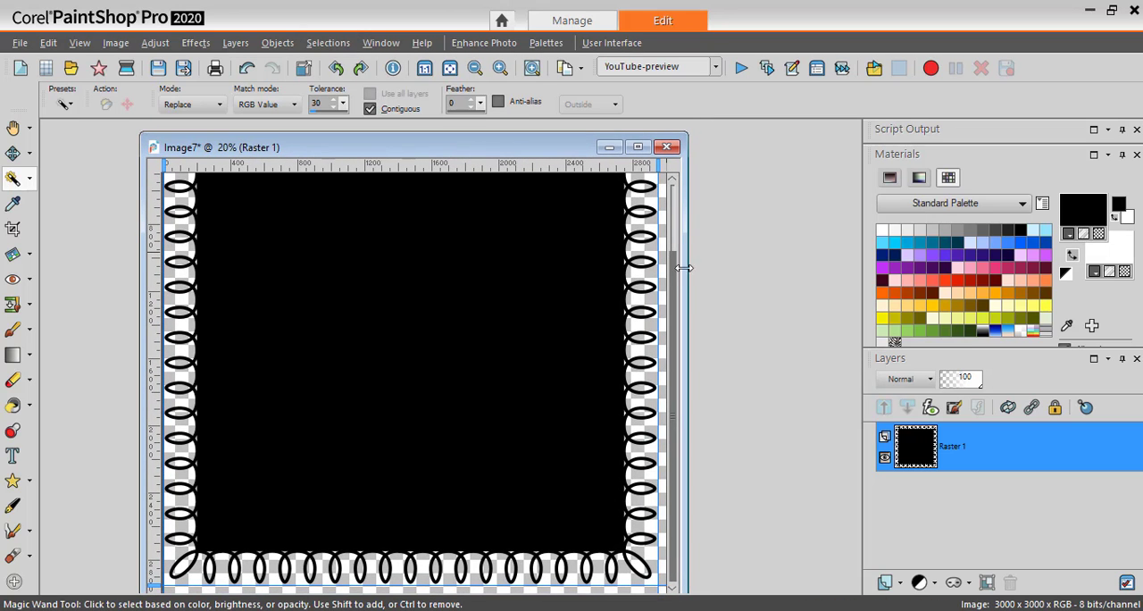
scroll(670, 264, "up", 3)
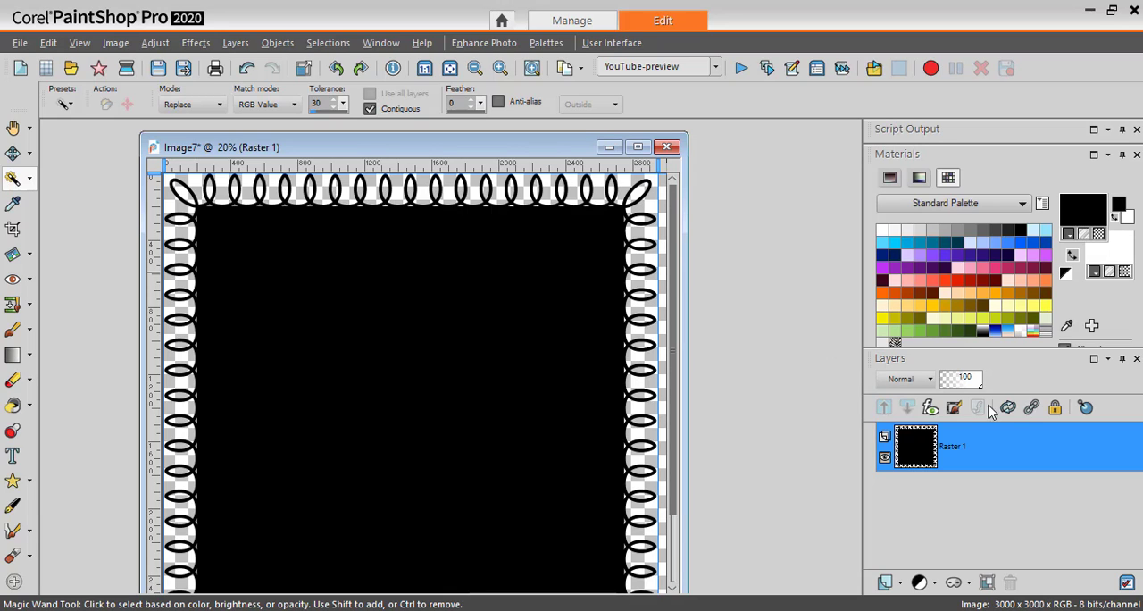
left_click(1056, 417)
left_click(998, 266)
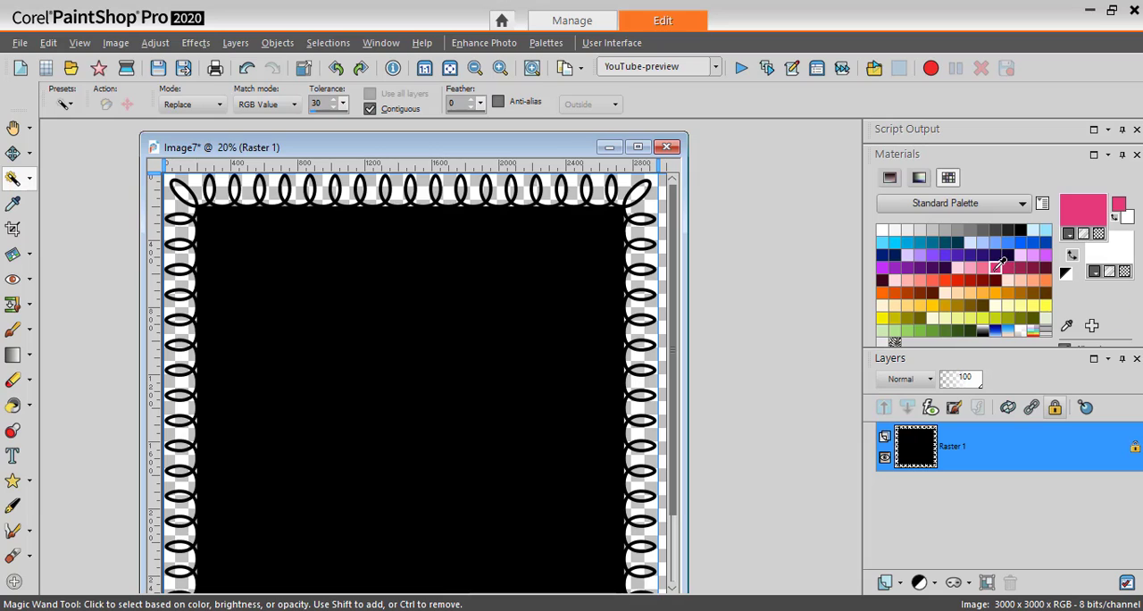
left_click(12, 404)
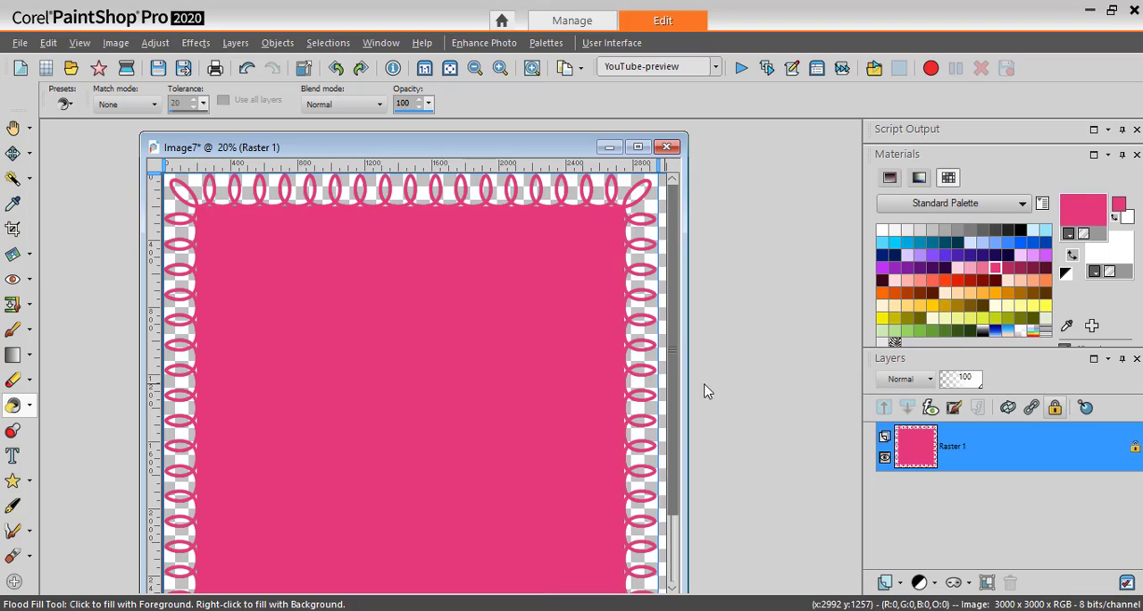
left_click(1020, 304)
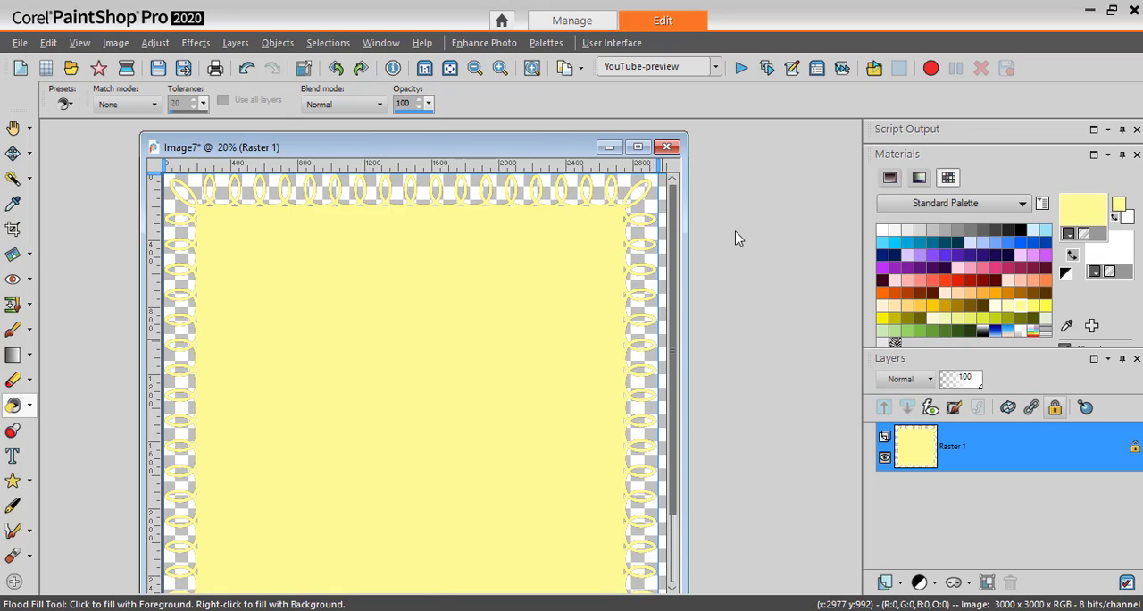
Set the foreground material to the purple-pink-yellow akgradient gradient and flood fill the lace-edged paper with it.
left_click(508, 136)
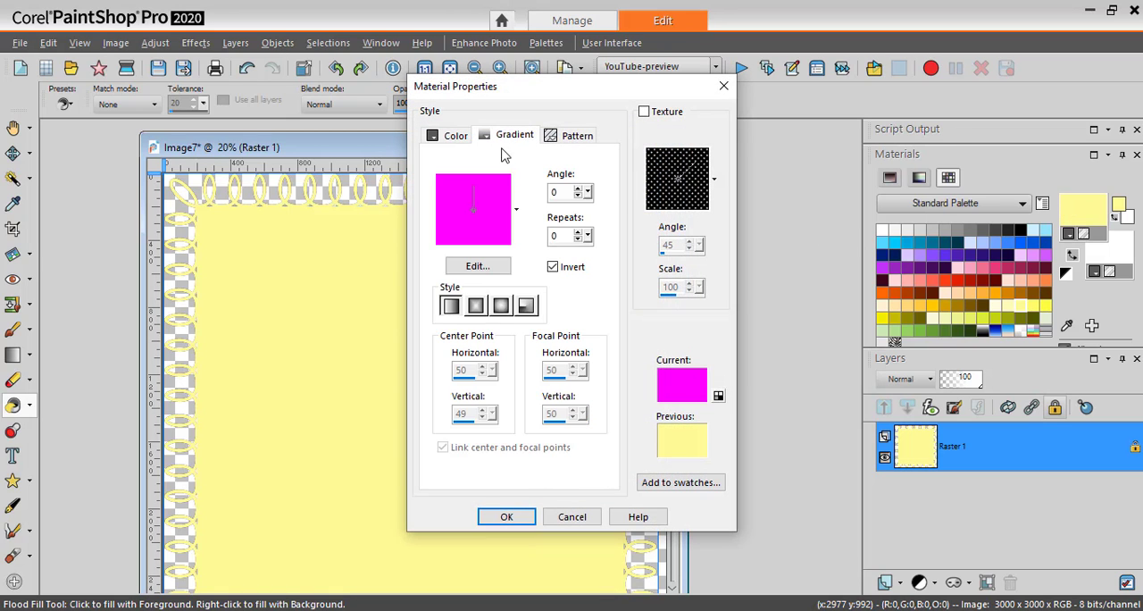
left_click(511, 232)
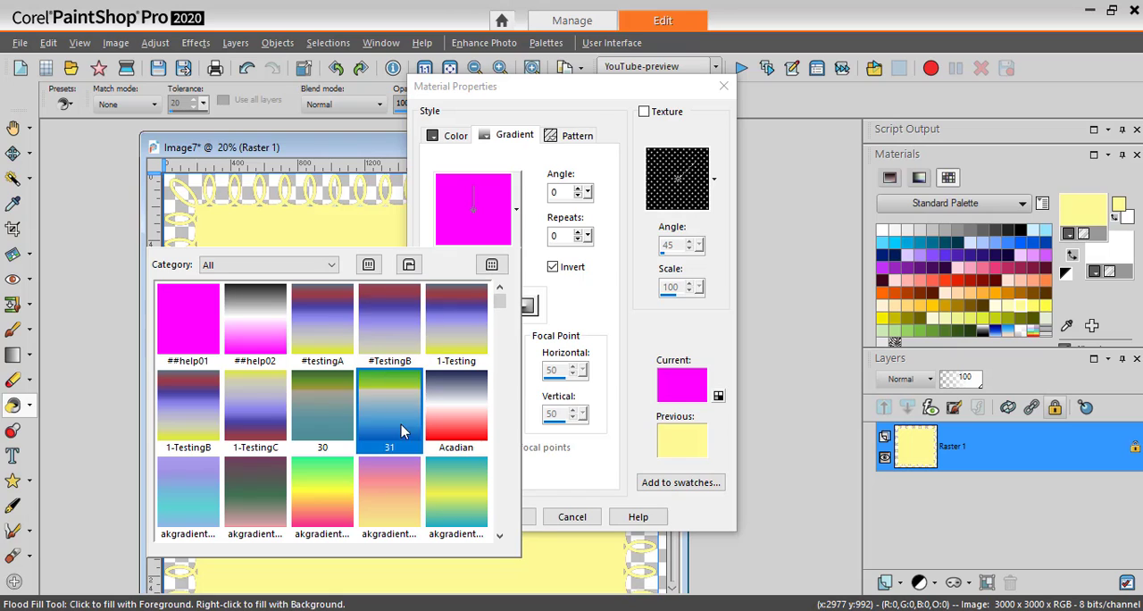
left_click(399, 497)
left_click(506, 519)
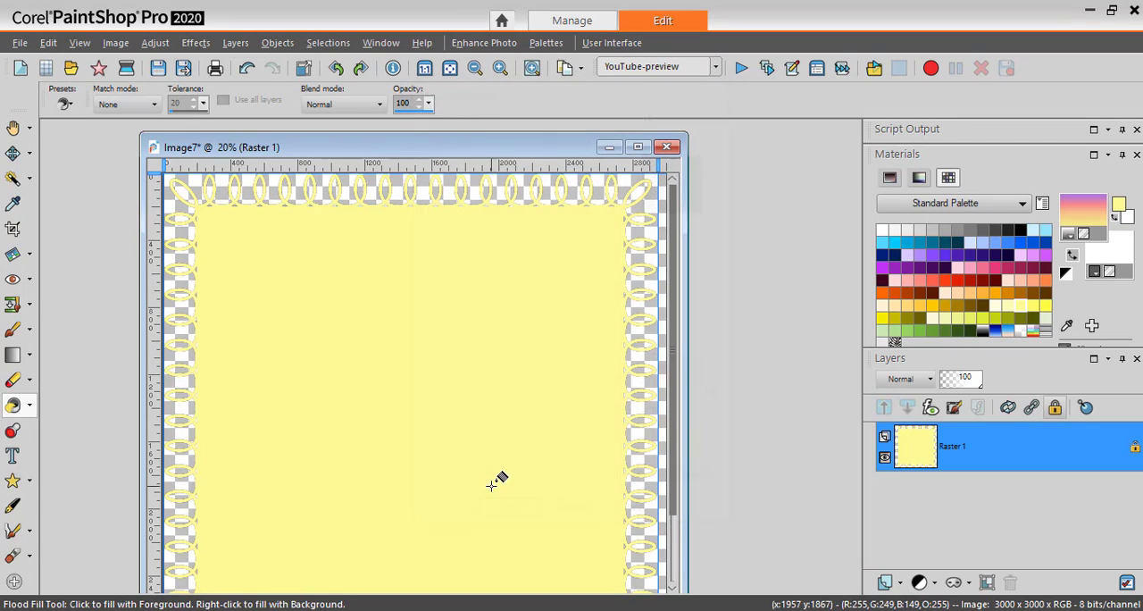
left_click(506, 470)
mouse_move(675, 396)
left_mouse_down()
mouse_move(681, 483)
mouse_move(675, 384)
left_mouse_up()
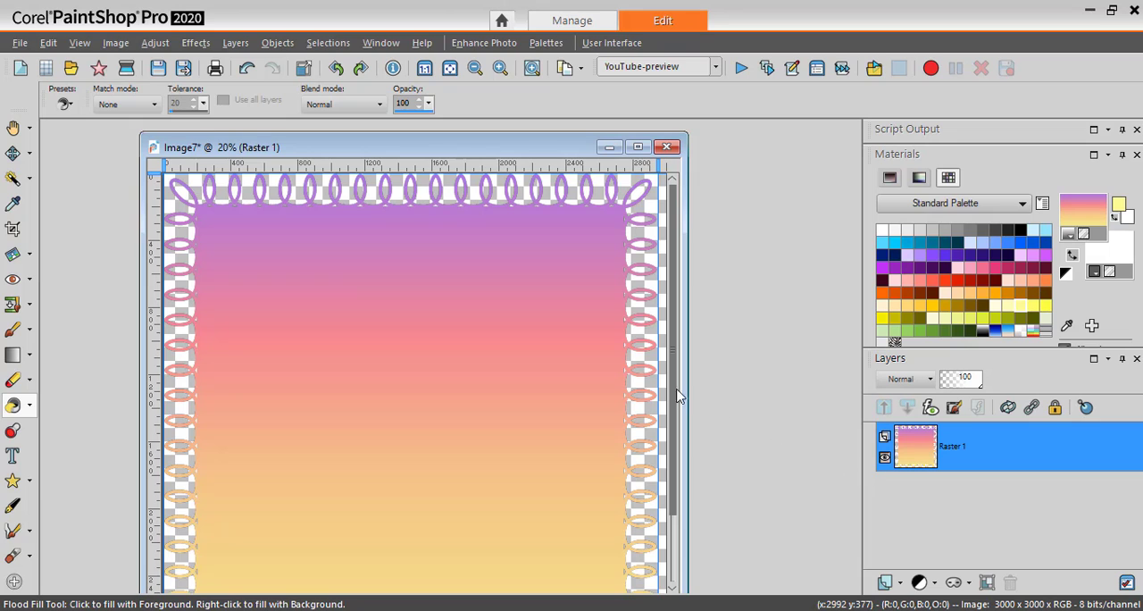
left_click_drag(673, 417, 674, 427)
scroll(676, 433, "down", 3)
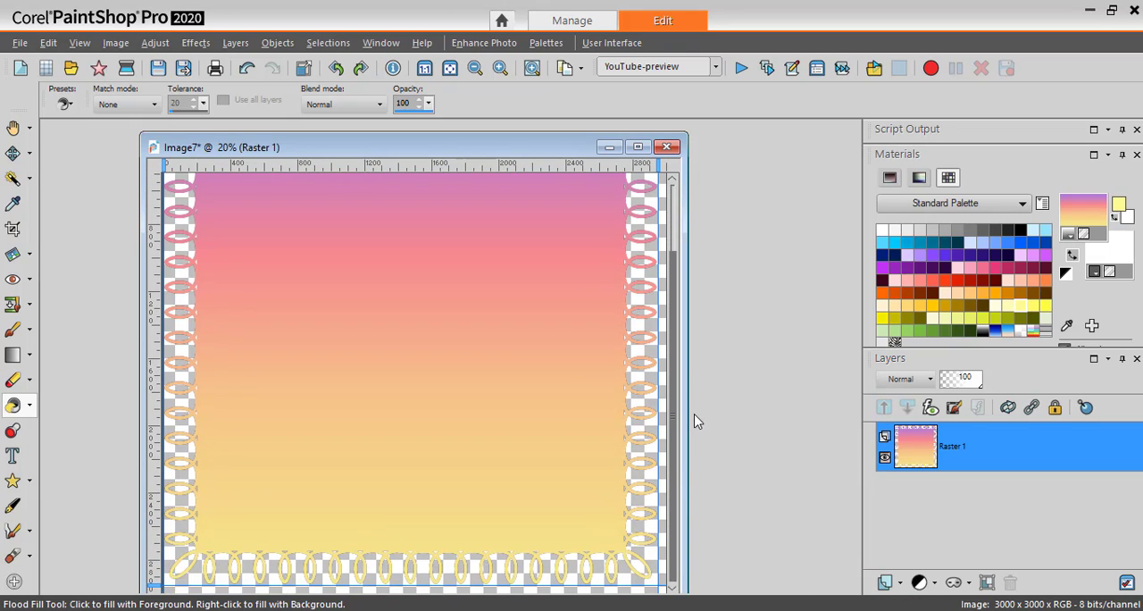
left_click_drag(675, 449, 682, 368)
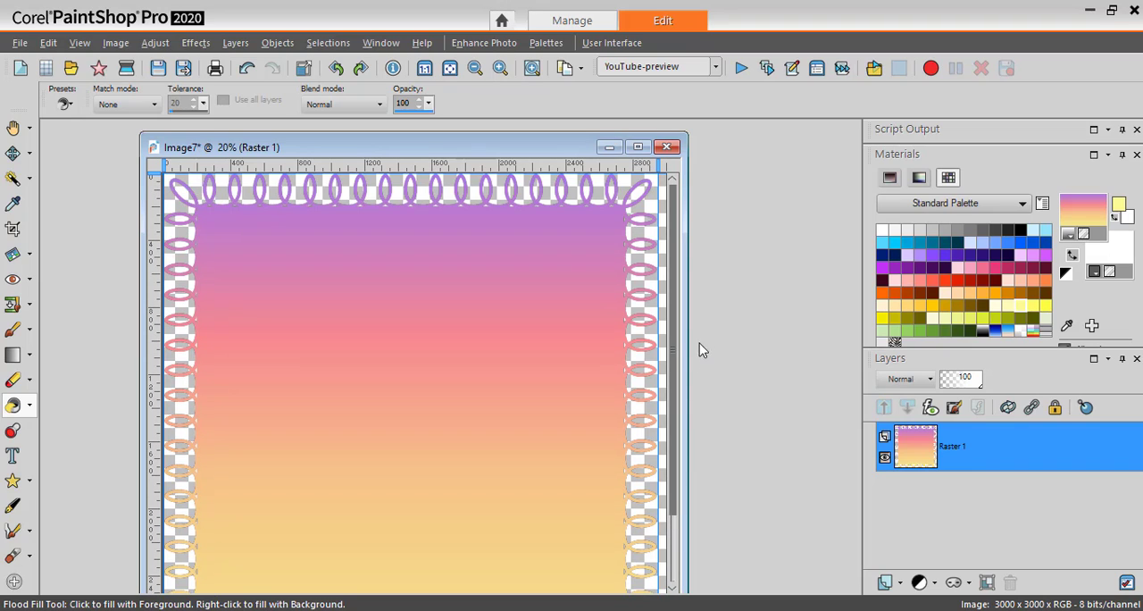